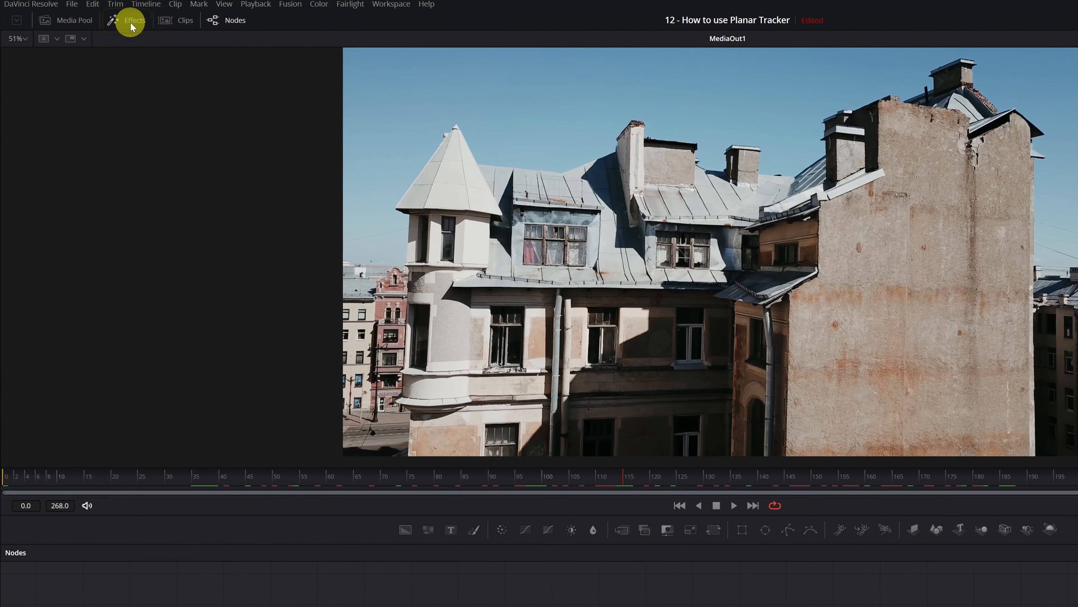
{"action": "left_click", "coordinate": [132, 27]}
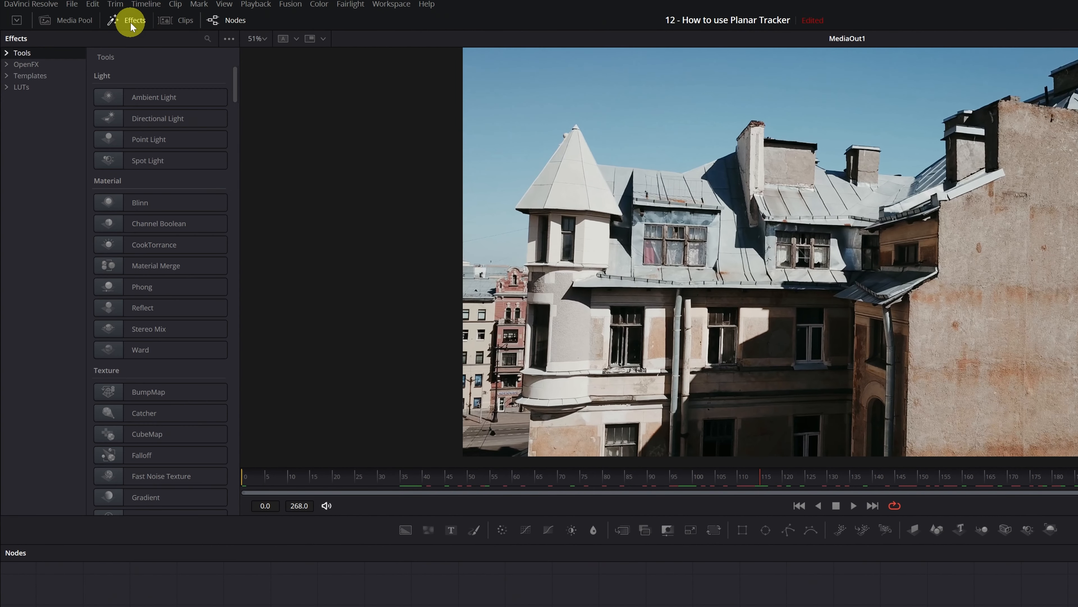
{"action": "left_click", "coordinate": [205, 39]}
{"action": "type", "text": "pla"}
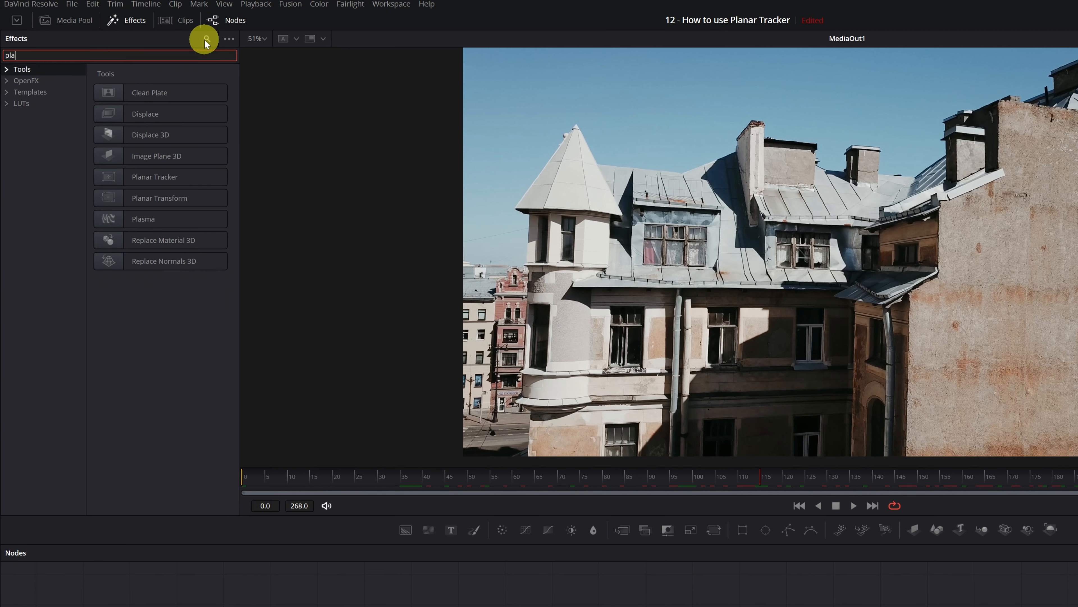
{"action": "type", "text": "n"}
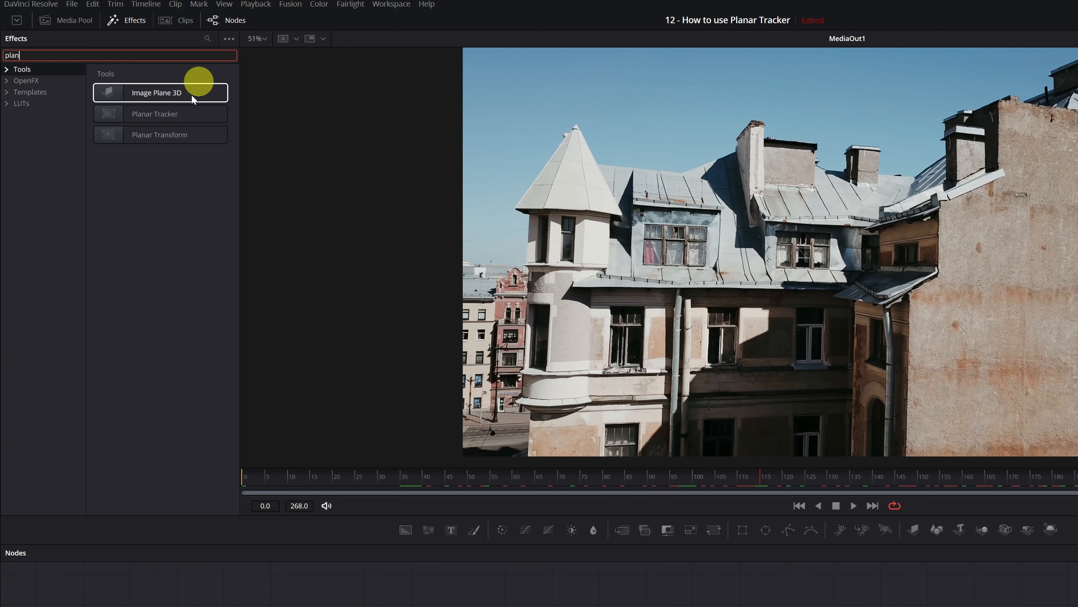
{"action": "left_click_drag", "start_coordinate": [151, 119], "coordinate": [457, 505]}
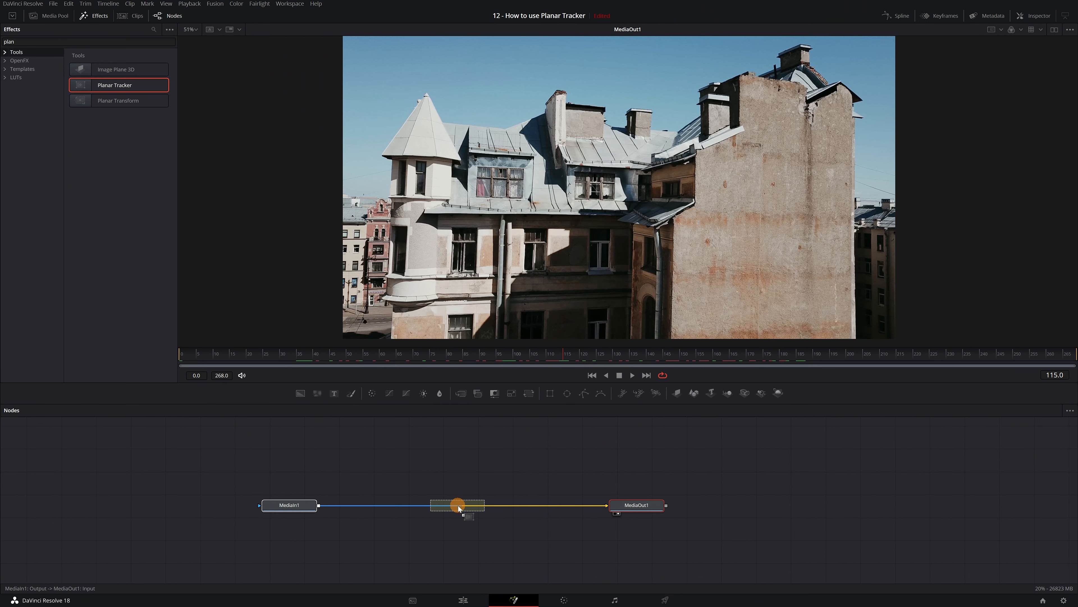
{"action": "left_click_drag", "start_coordinate": [458, 506], "coordinate": [265, 257]}
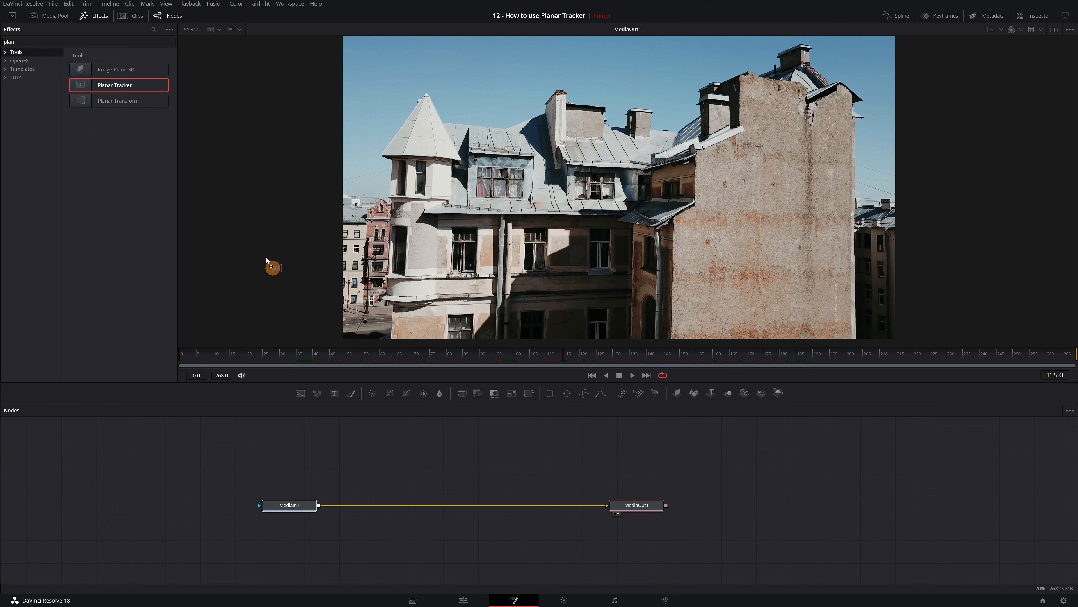
Add a Planar Tracker node directly after MediaIn1 and place it midway between MediaIn1 and MediaOut1.
{"action": "left_click", "coordinate": [301, 508]}
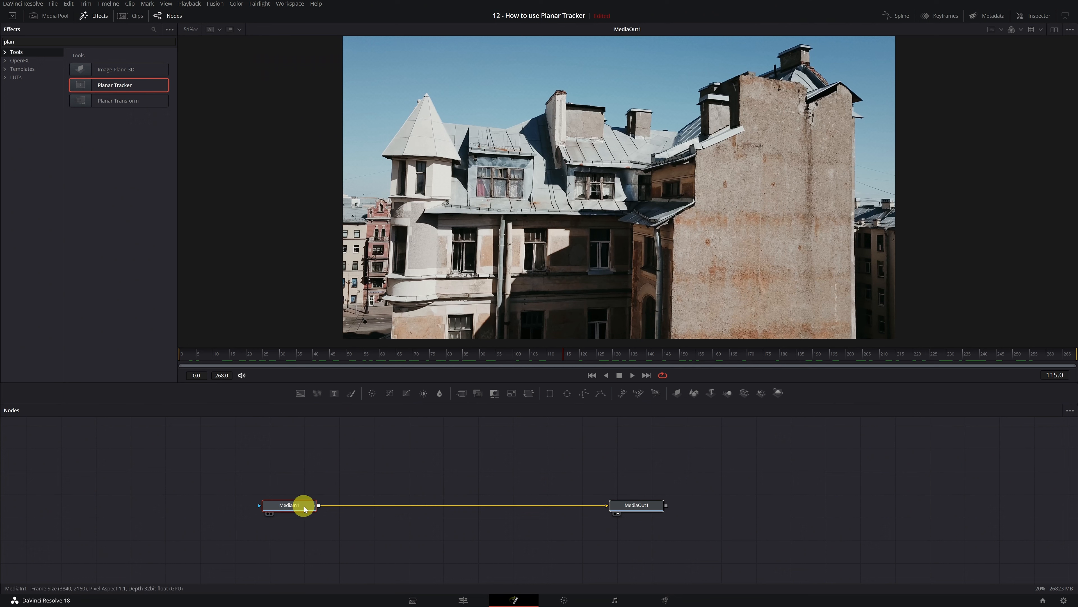
{"action": "mouse_move", "coordinate": [304, 509]}
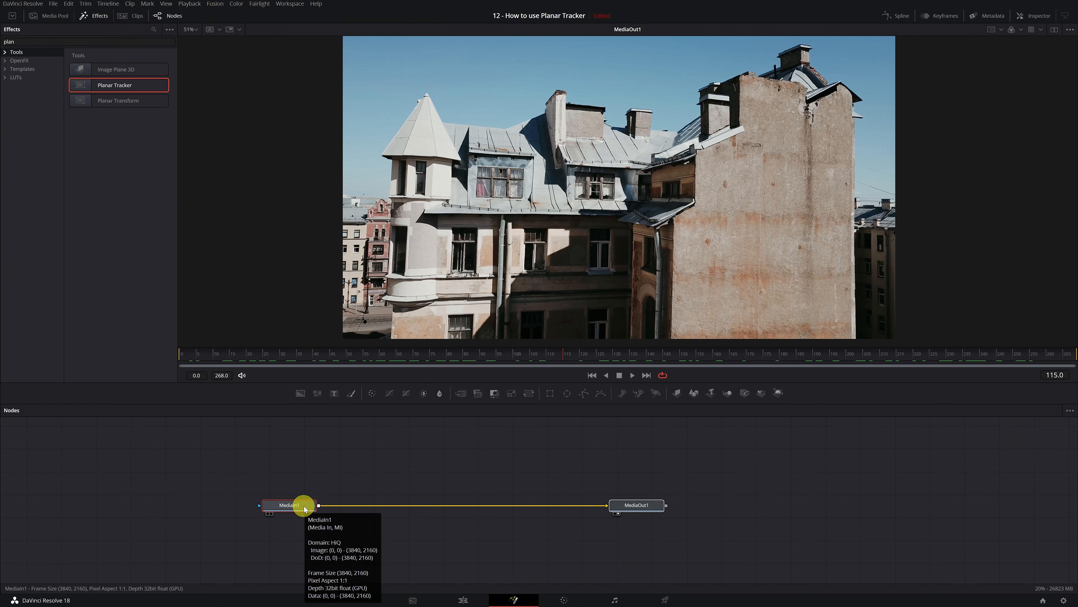
{"action": "key", "text": "ctrl+space"}
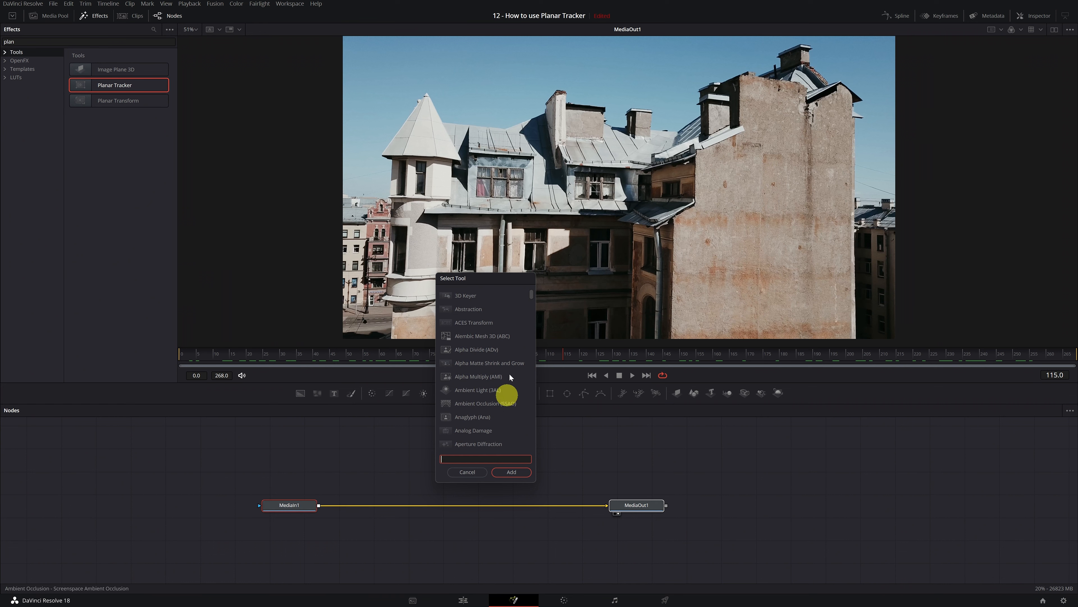
{"action": "type", "text": "plana"}
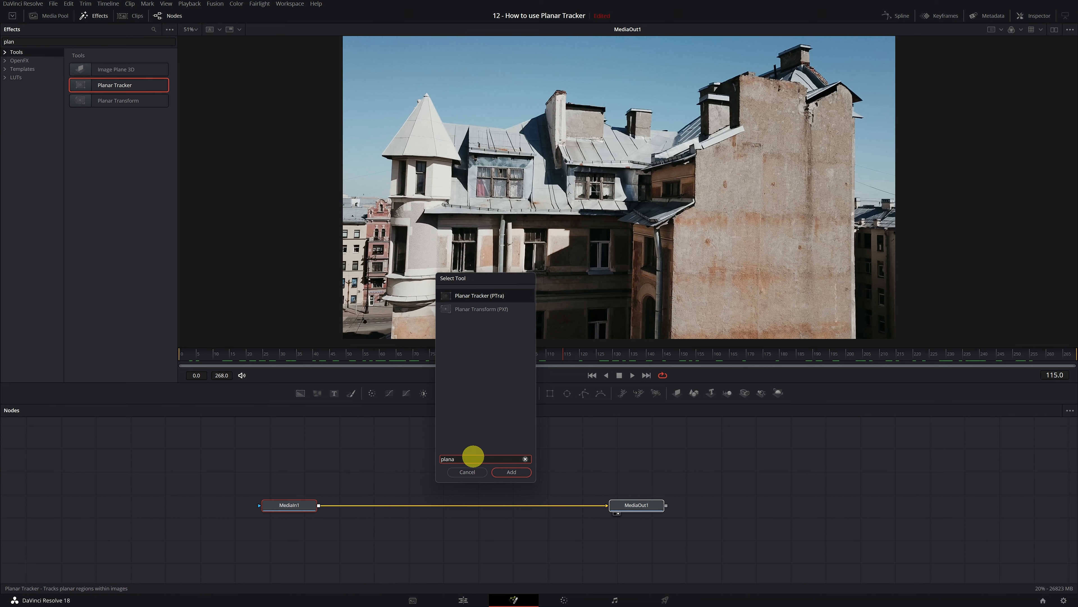
{"action": "left_click", "coordinate": [462, 295]}
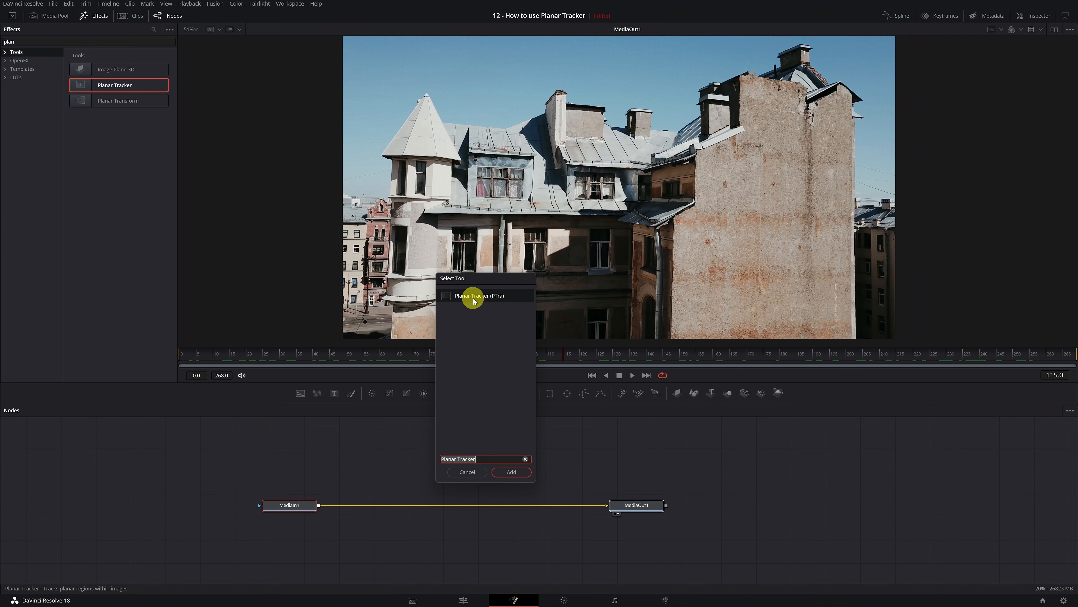
{"action": "left_click", "coordinate": [490, 459]}
{"action": "left_click", "coordinate": [506, 473]}
{"action": "left_click_drag", "start_coordinate": [361, 505], "coordinate": [484, 511]}
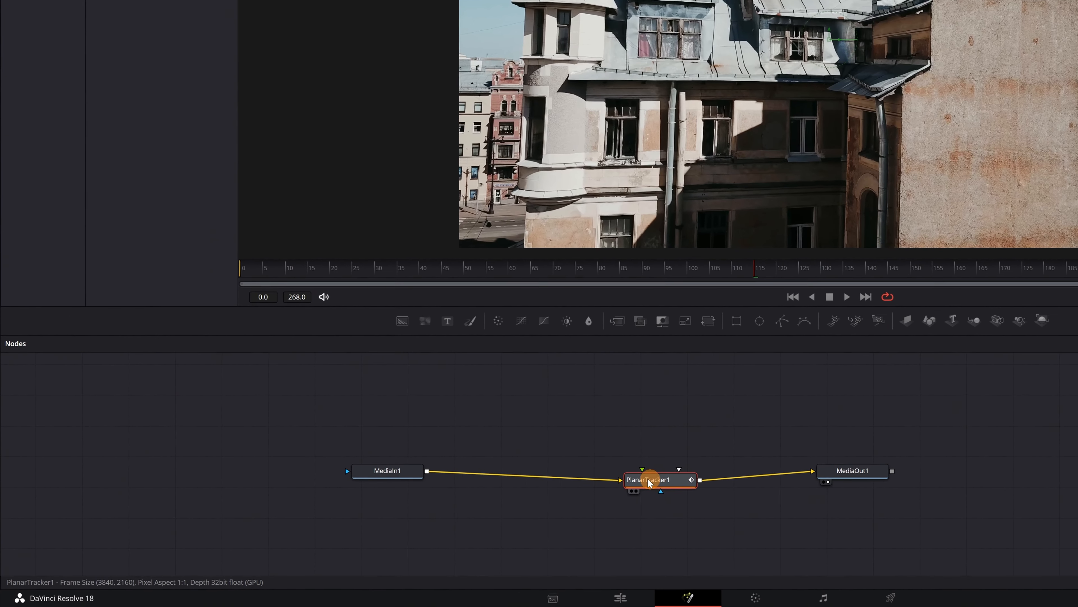
{"action": "left_click_drag", "start_coordinate": [648, 478], "coordinate": [622, 474]}
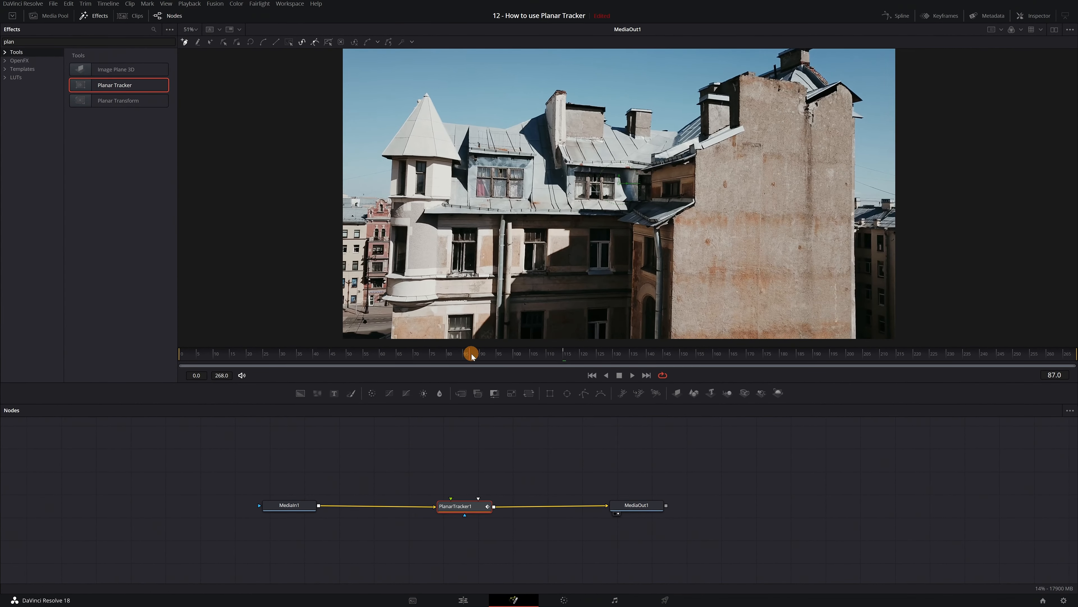
Go to frame 194, where the blank wall faces the camera, and set it as the planar tracker's reference time.
{"action": "left_click_drag", "start_coordinate": [471, 354], "coordinate": [351, 359]}
{"action": "left_click_drag", "start_coordinate": [472, 356], "coordinate": [350, 360]}
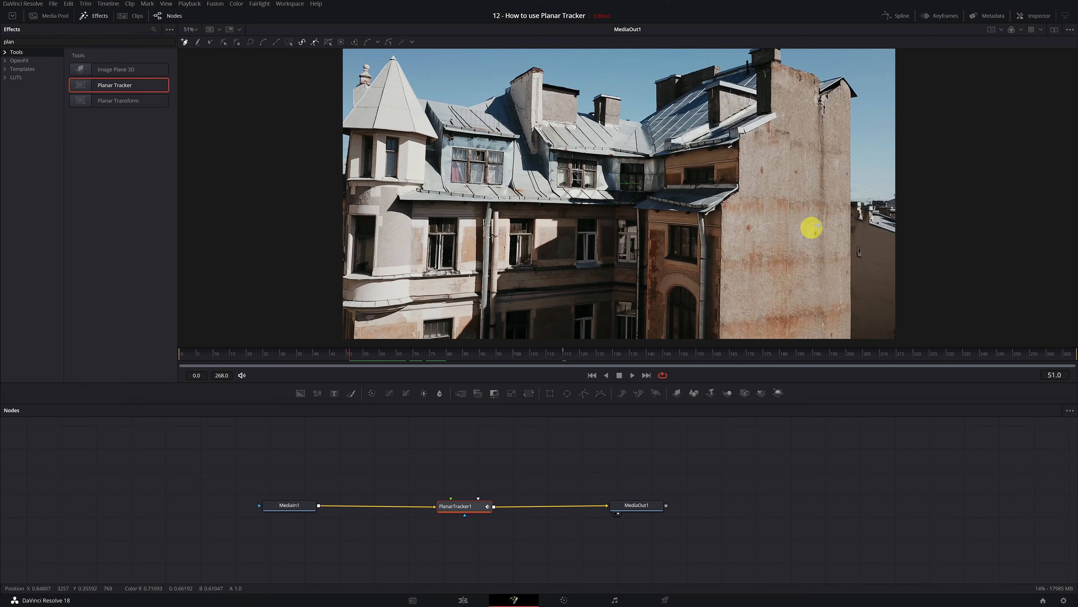
{"action": "left_click", "coordinate": [221, 358]}
{"action": "left_click_drag", "start_coordinate": [222, 359], "coordinate": [228, 360]}
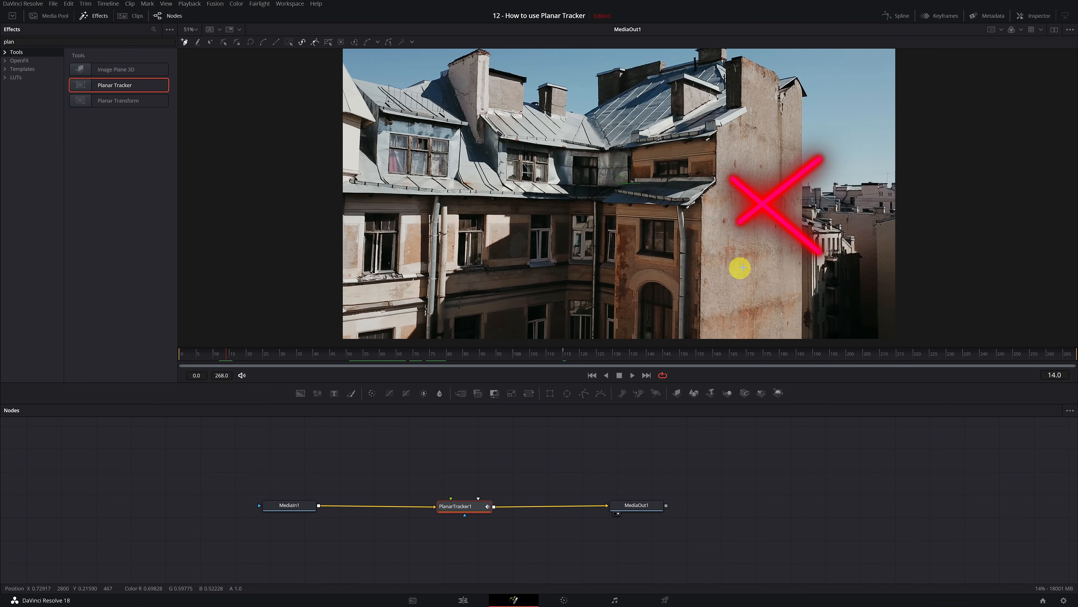
{"action": "left_click", "coordinate": [418, 353]}
{"action": "left_click_drag", "start_coordinate": [420, 357], "coordinate": [828, 376]}
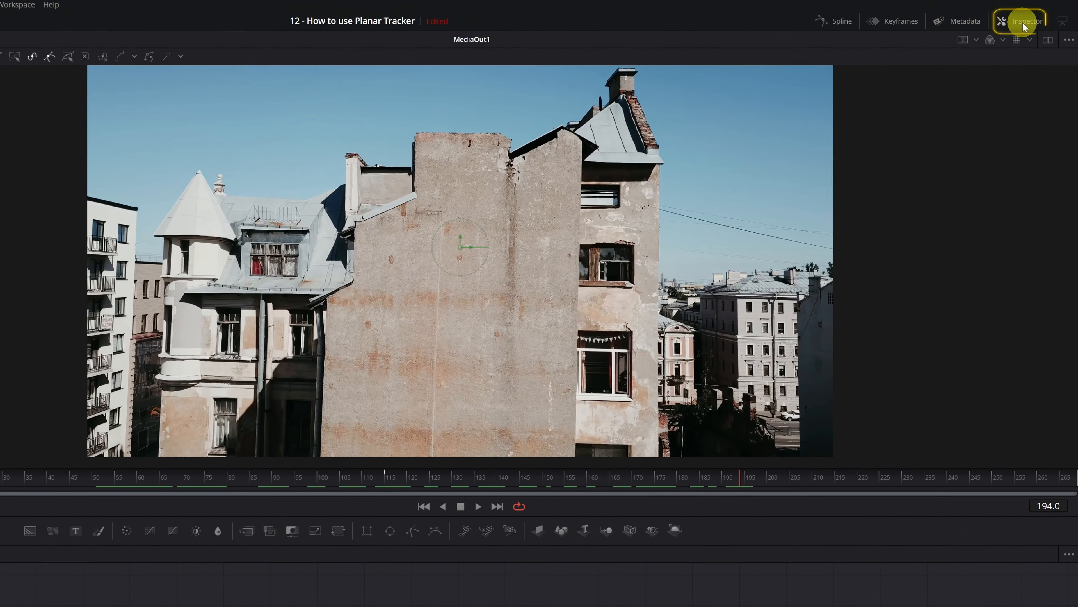
{"action": "left_click", "coordinate": [1032, 19]}
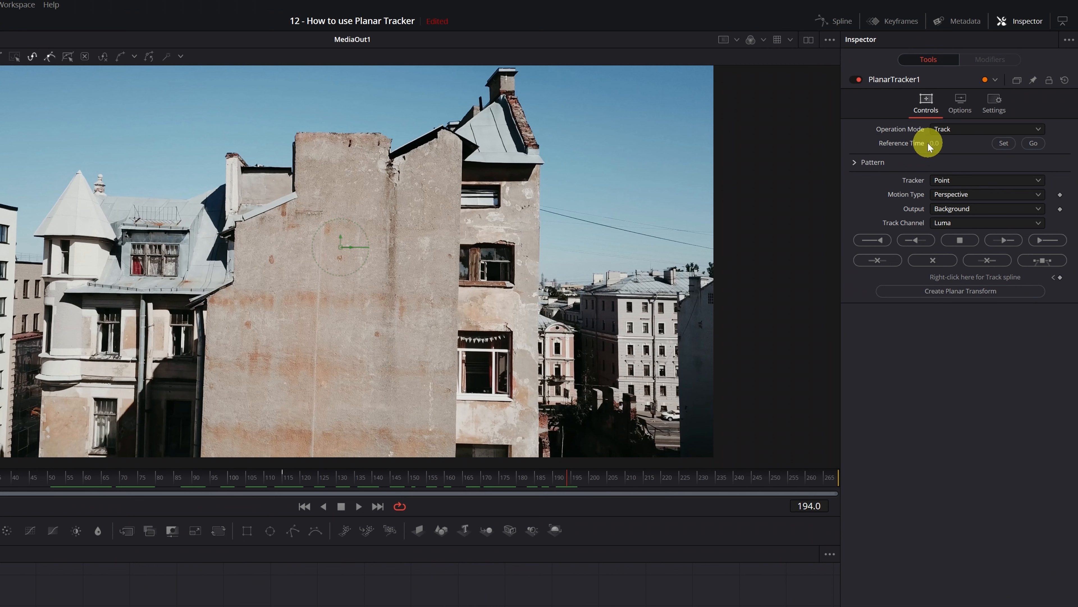
{"action": "left_click", "coordinate": [1004, 143]}
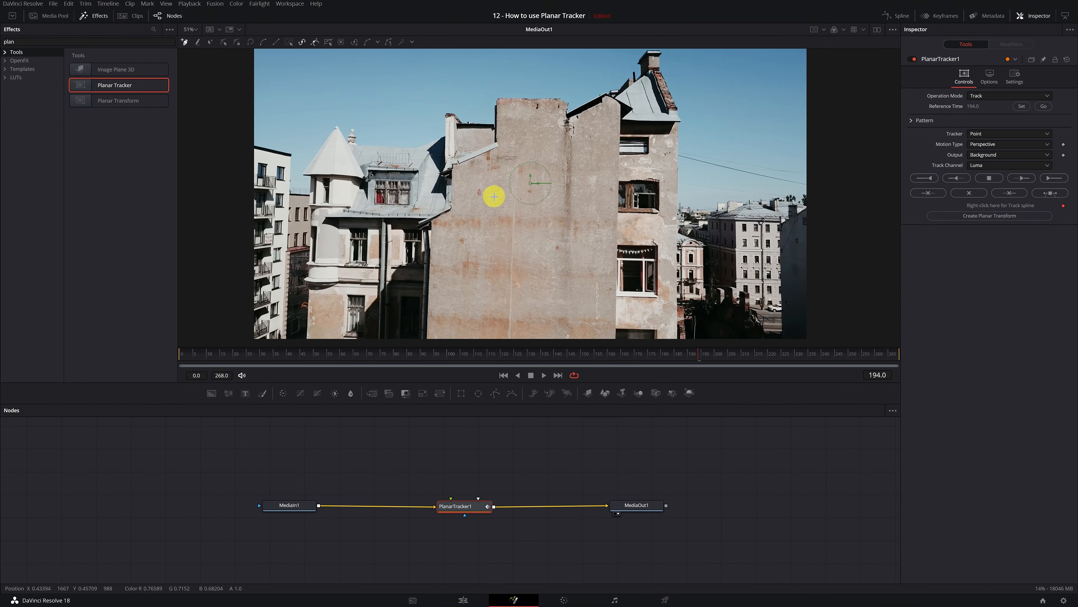
Draw a closed four-point tracking pattern over the blank wall and adjust its upper-left corner towards the wall's edge.
{"action": "scroll", "coordinate": [497, 197], "scroll_direction": "up", "scroll_amount": 7}
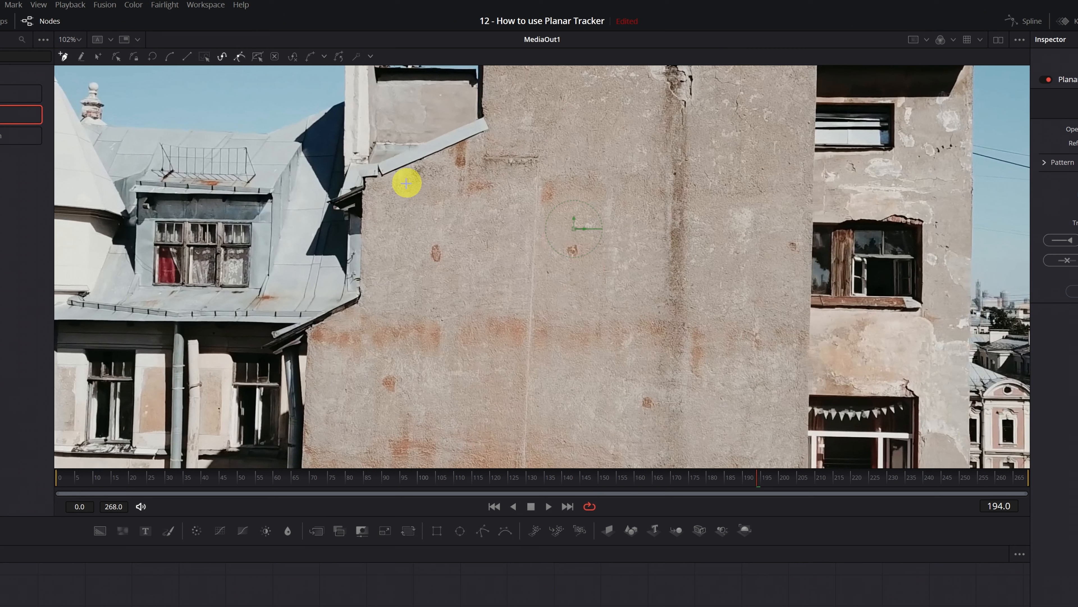
{"action": "left_click", "coordinate": [389, 187]}
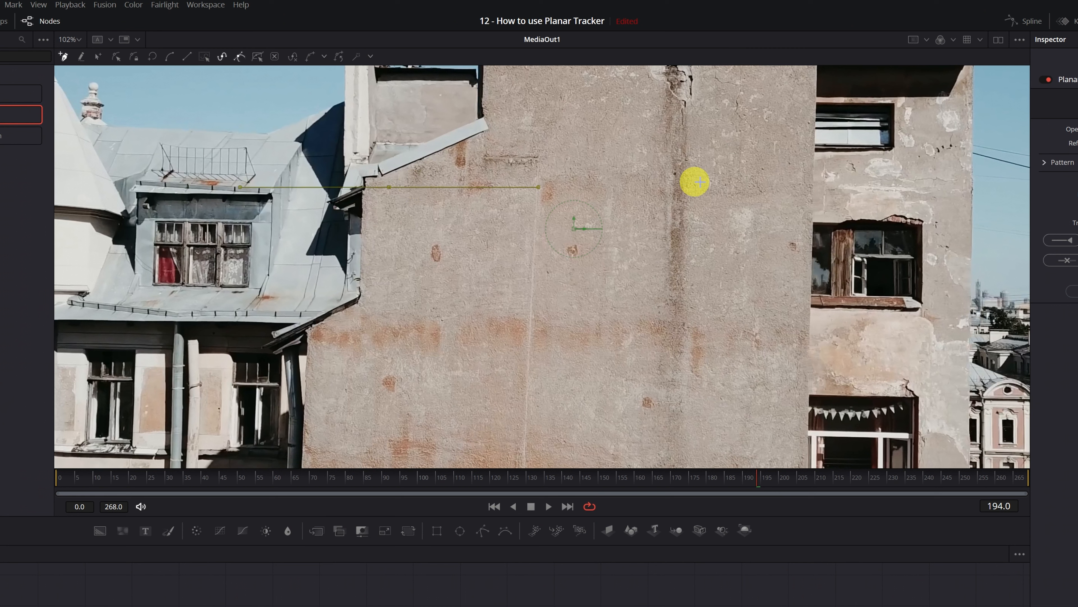
{"action": "left_click", "coordinate": [800, 182]}
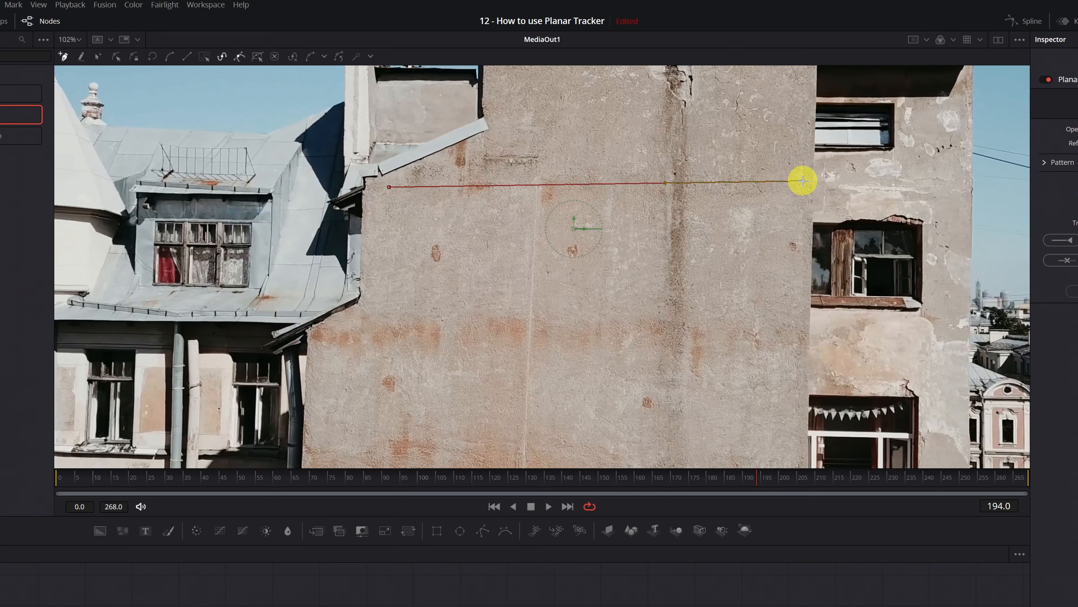
{"action": "left_click", "coordinate": [798, 449]}
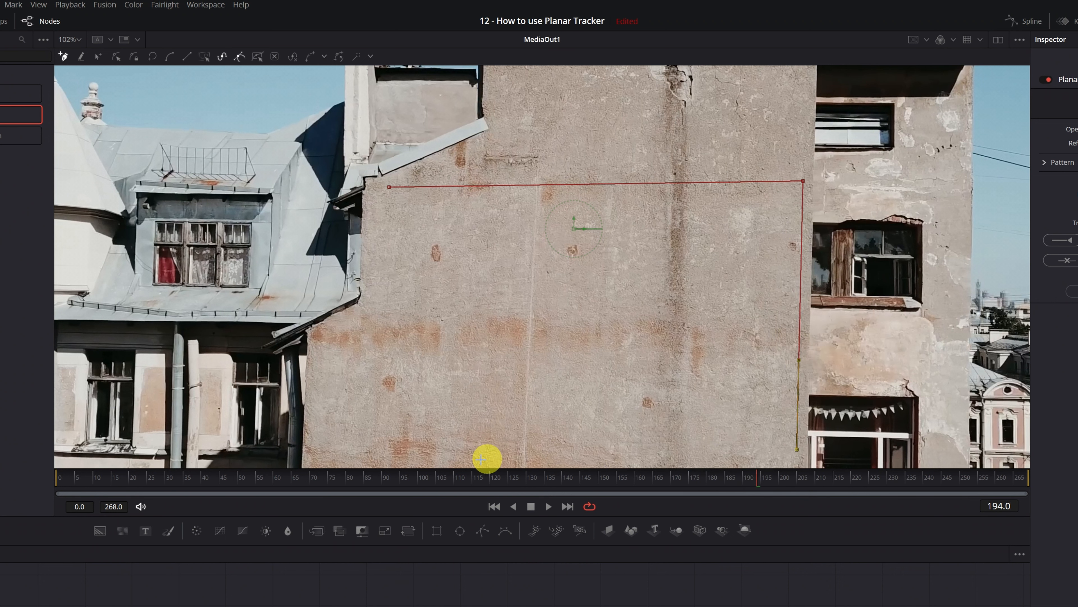
{"action": "left_click", "coordinate": [365, 455]}
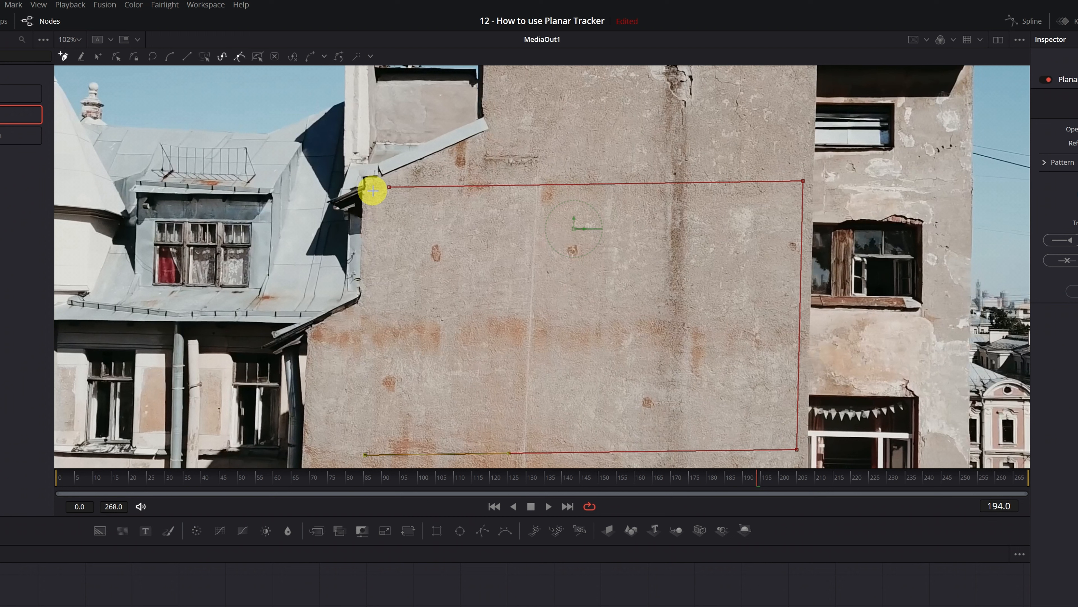
{"action": "left_click", "coordinate": [389, 187]}
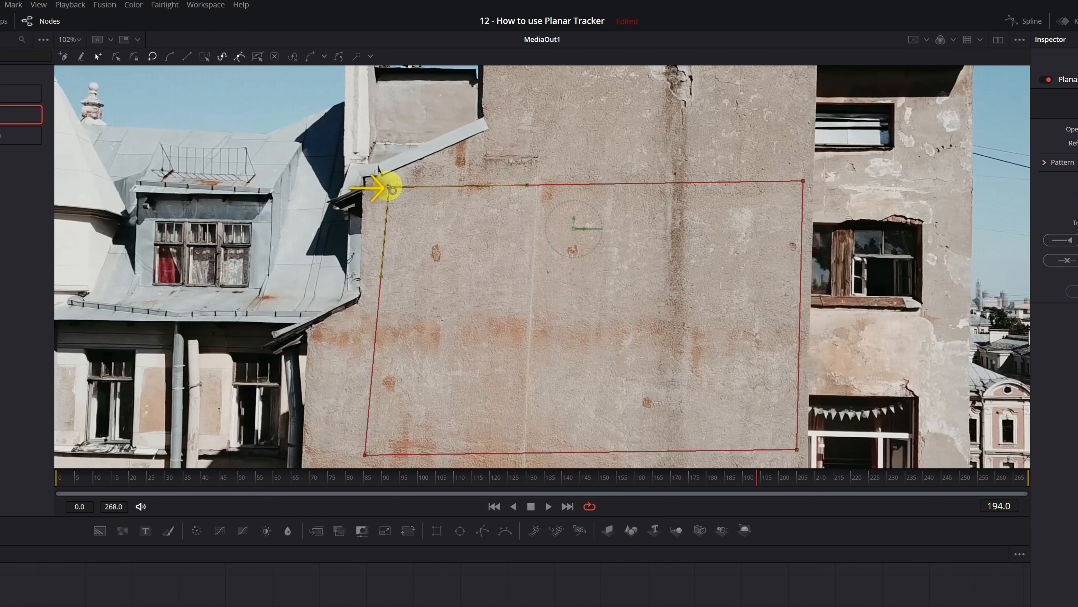
{"action": "left_click_drag", "start_coordinate": [389, 188], "coordinate": [370, 189]}
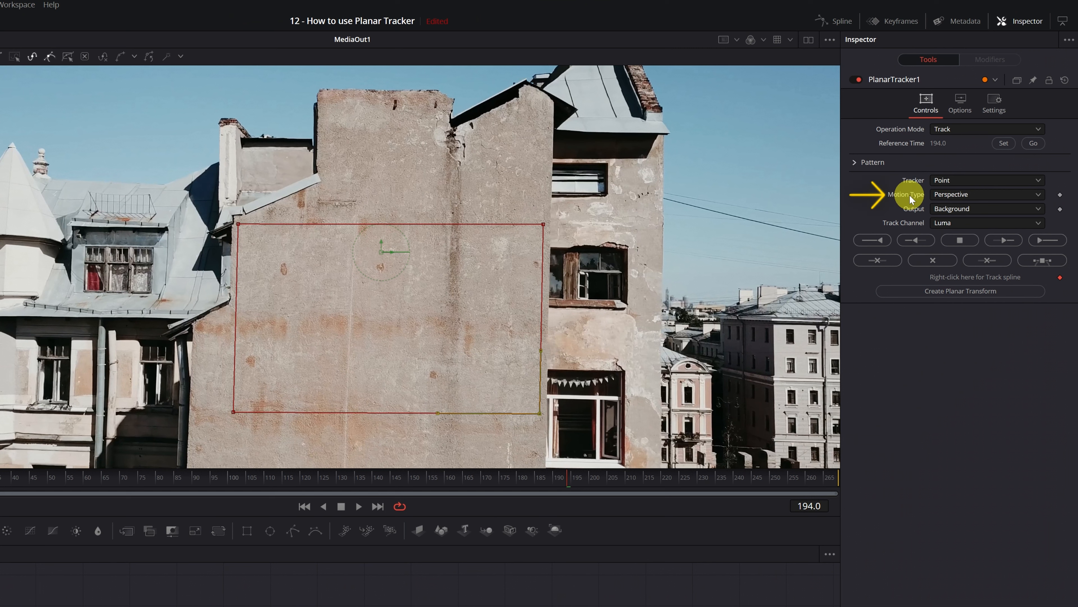
With Perspective motion type, track the wall forward to the end and, from frame 194, backward to the start, and check the track.
{"action": "left_click", "coordinate": [1040, 194]}
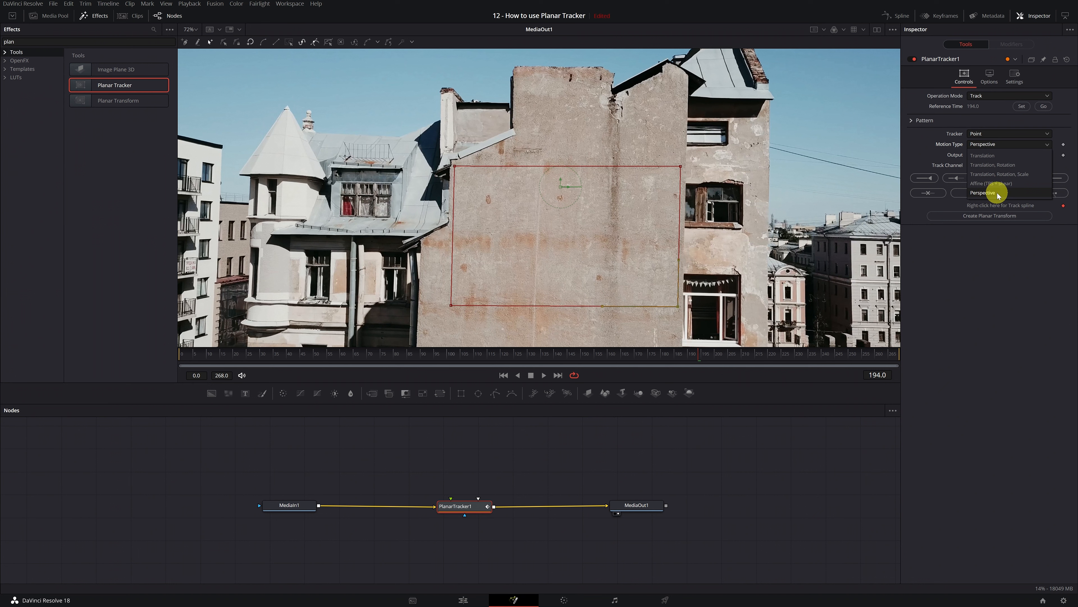
{"action": "left_click", "coordinate": [998, 195]}
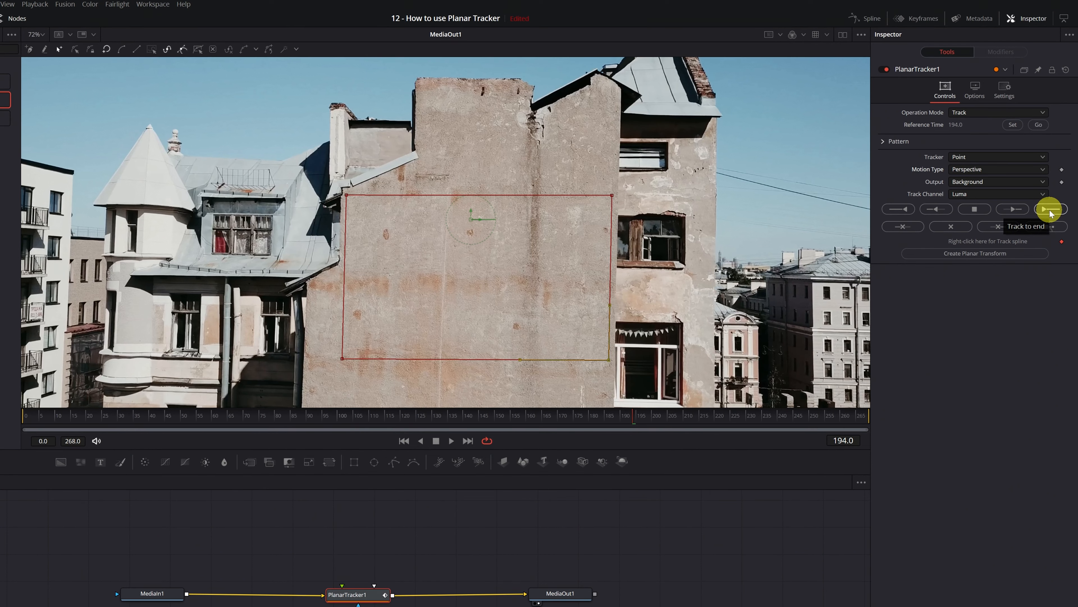
{"action": "left_click", "coordinate": [1049, 209]}
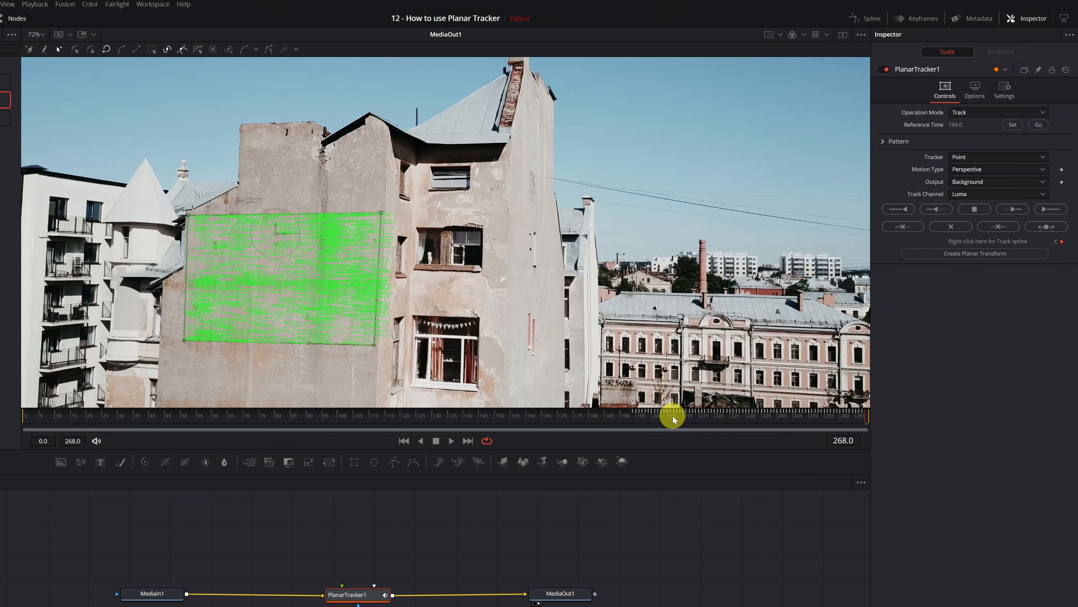
{"action": "left_click_drag", "start_coordinate": [641, 421], "coordinate": [634, 418]}
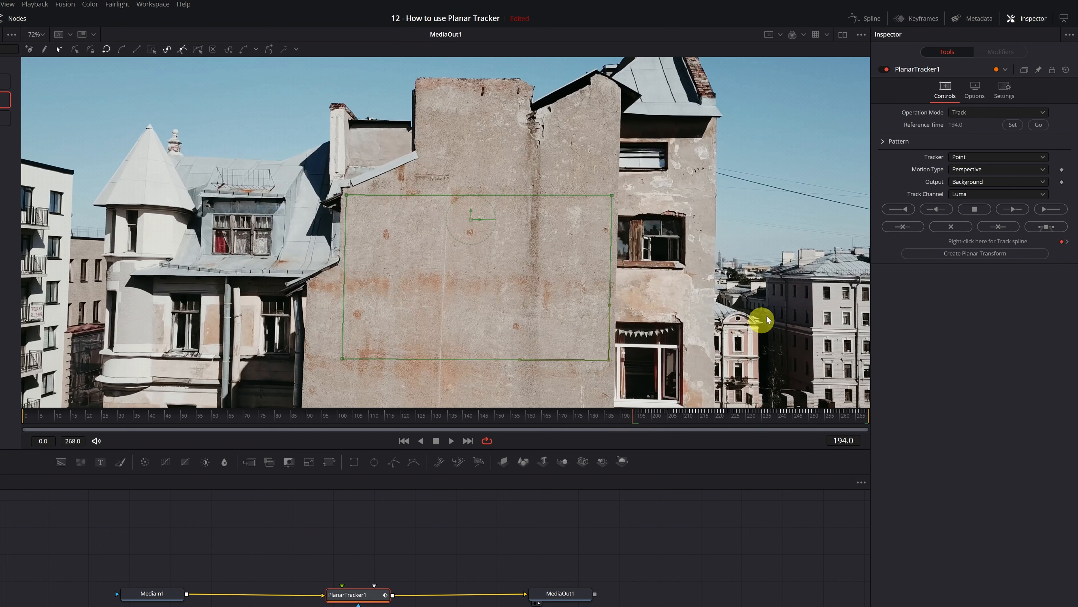
{"action": "left_click", "coordinate": [901, 214]}
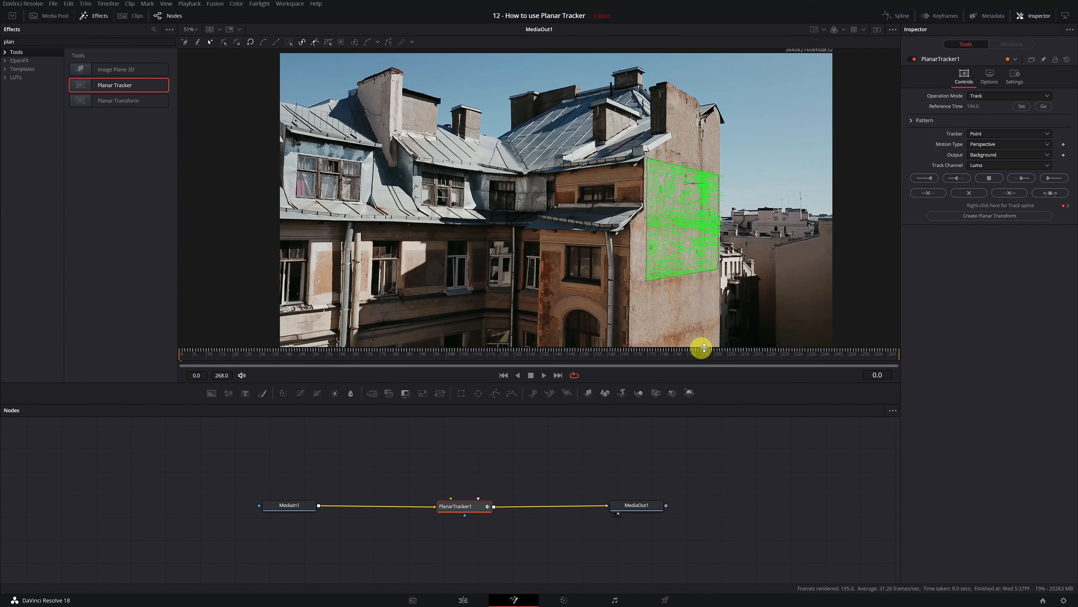
{"action": "left_click_drag", "start_coordinate": [704, 348], "coordinate": [731, 352]}
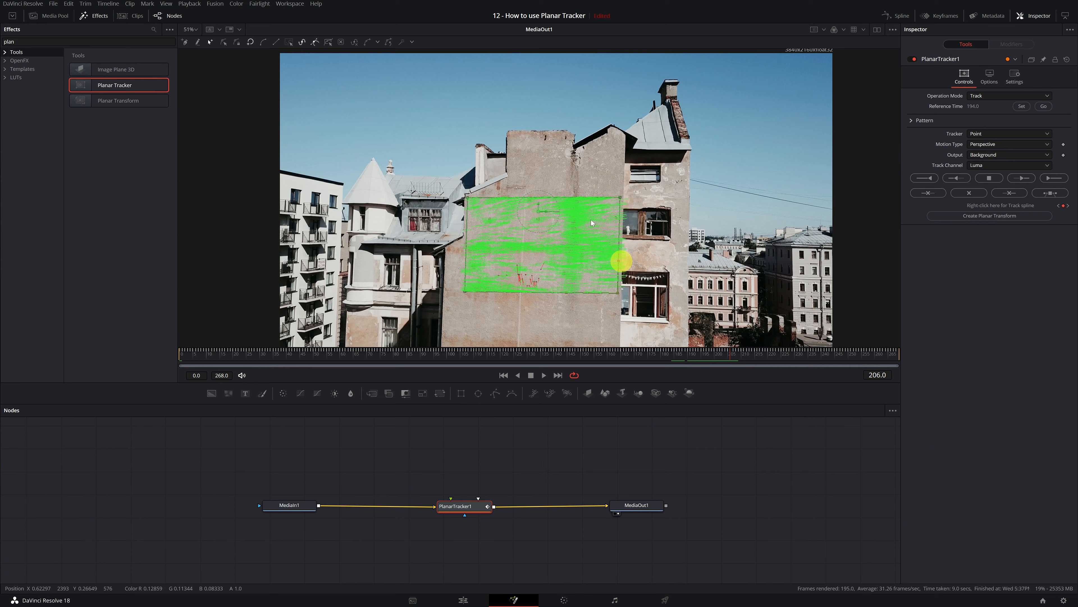
Add an unconnected Text+ node above the line of nodes, between MediaIn1 and the planar tracker.
{"action": "left_click", "coordinate": [397, 453]}
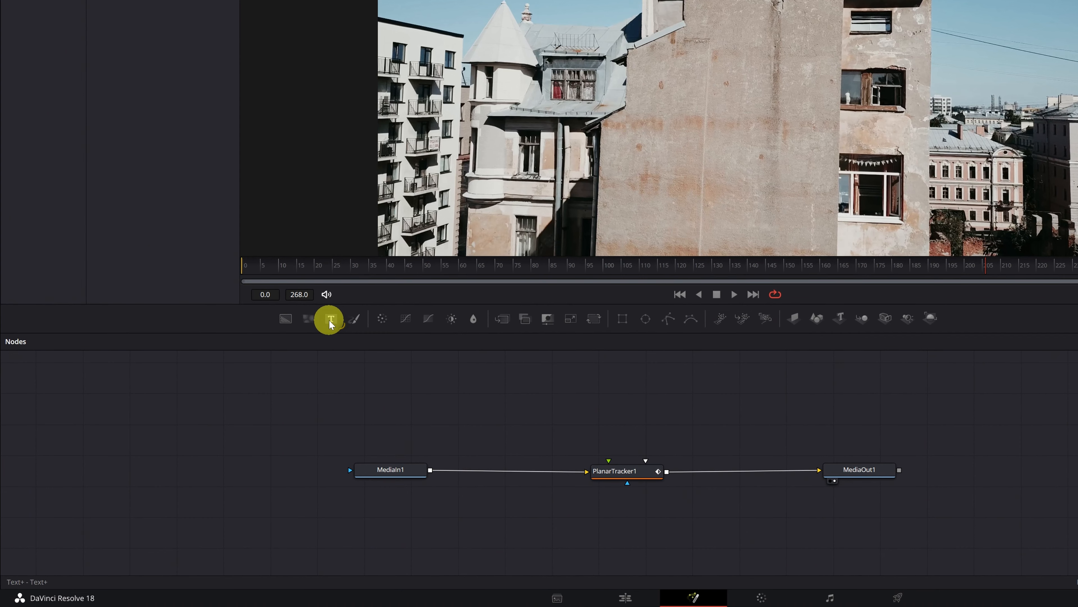
{"action": "left_click", "coordinate": [331, 319]}
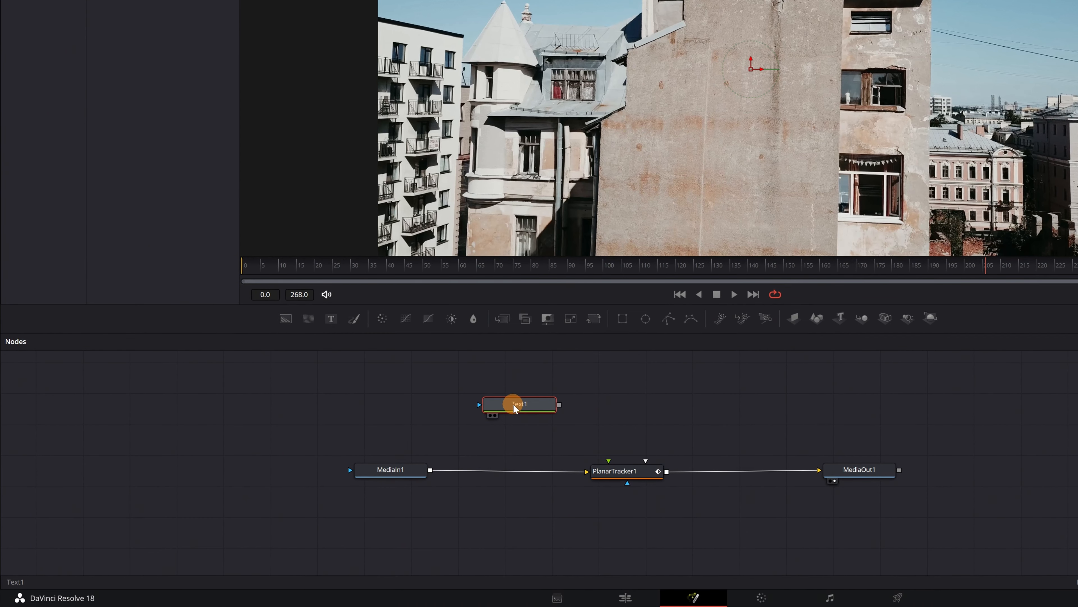
Set the planar tracker's operation mode to Corner Pin.
{"action": "left_click", "coordinate": [620, 472]}
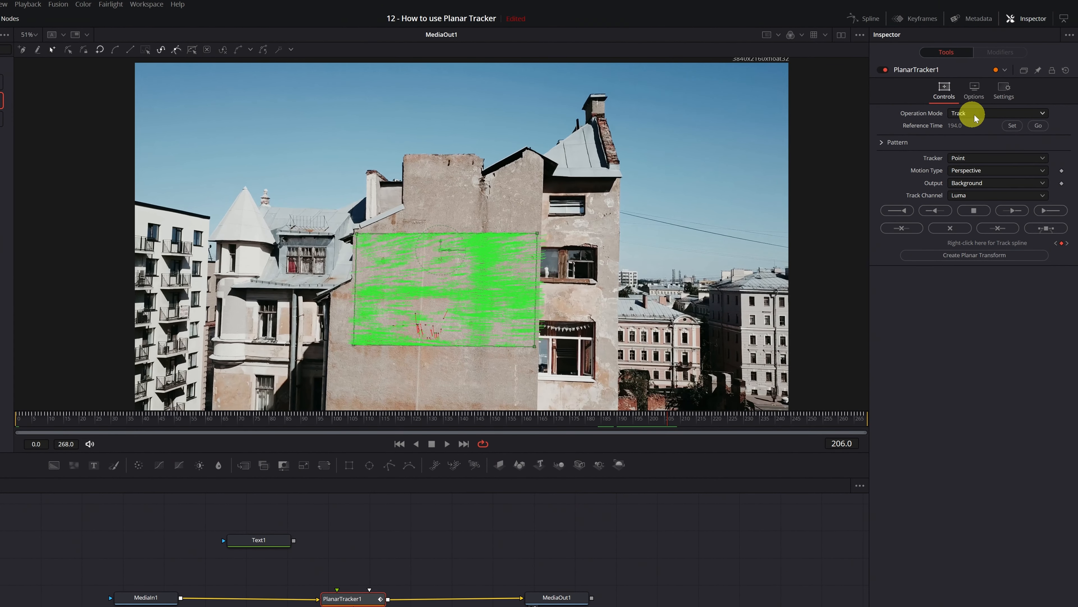
{"action": "left_click", "coordinate": [1043, 113]}
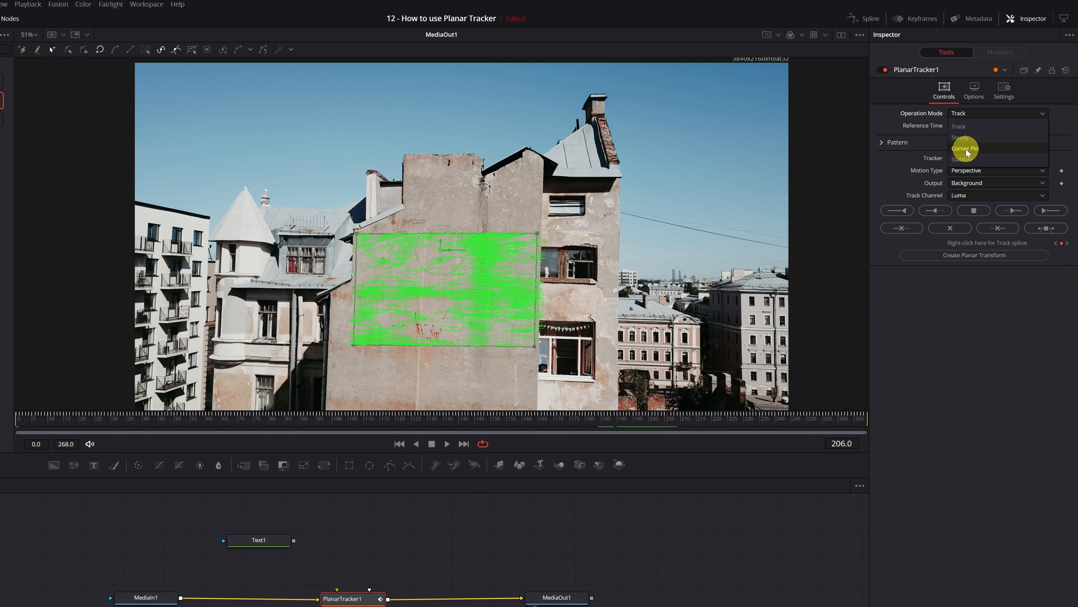
{"action": "left_click", "coordinate": [981, 149]}
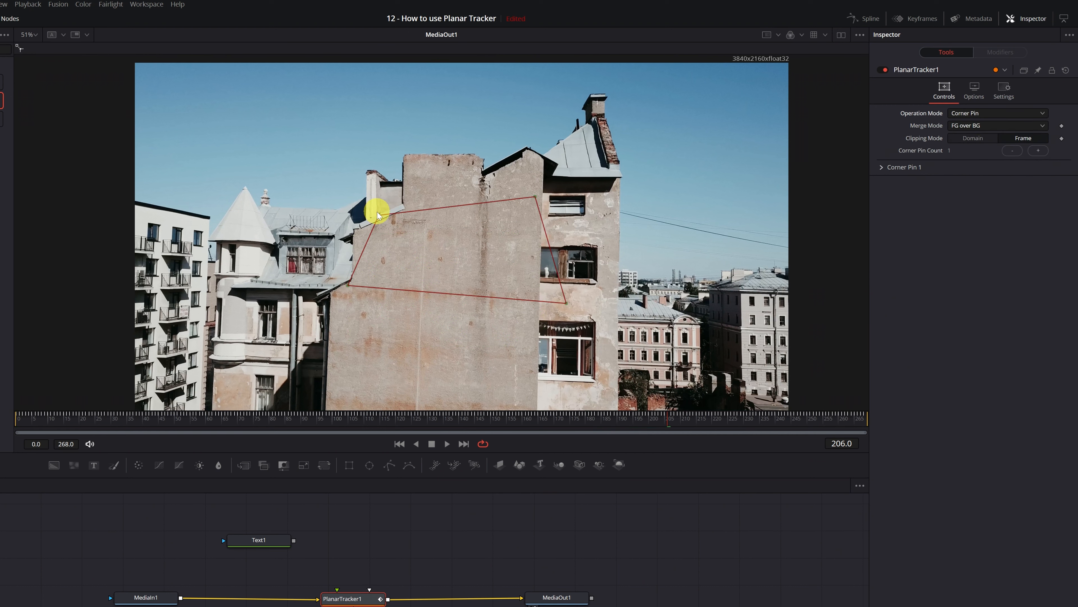
Move all four corner pin points on frame 206 to form a near-rectangle on the blank wall, about X 0.36 to 0.65 and Y 0.17 to 0.49.
{"action": "scroll", "coordinate": [384, 219], "scroll_direction": "up", "scroll_amount": 2}
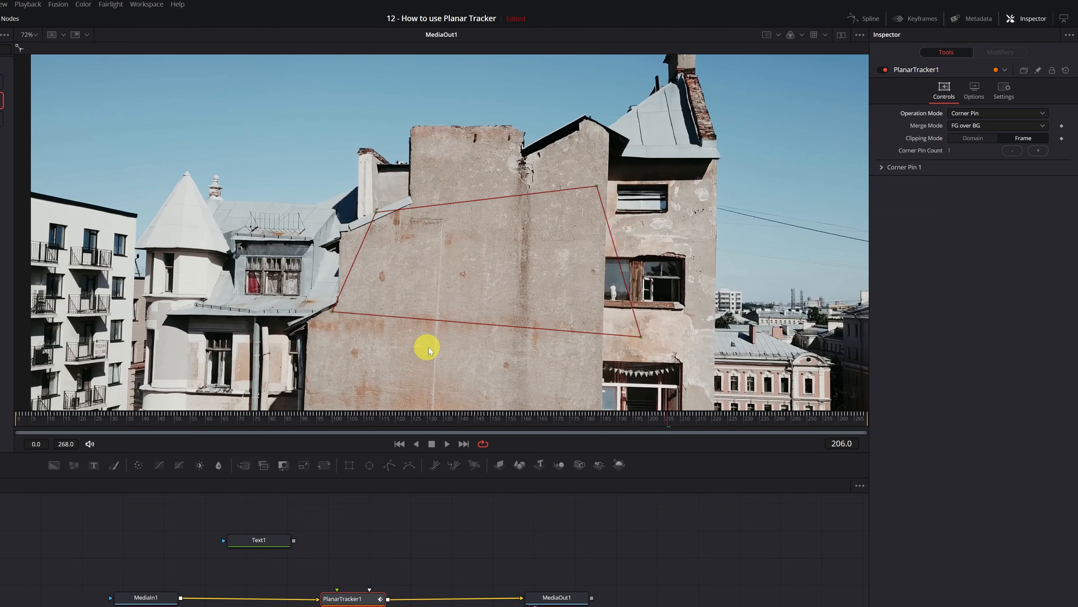
{"action": "left_click_drag", "start_coordinate": [435, 346], "coordinate": [433, 305]}
{"action": "left_click_drag", "start_coordinate": [331, 269], "coordinate": [327, 380]}
{"action": "left_click_drag", "start_coordinate": [376, 169], "coordinate": [347, 228]}
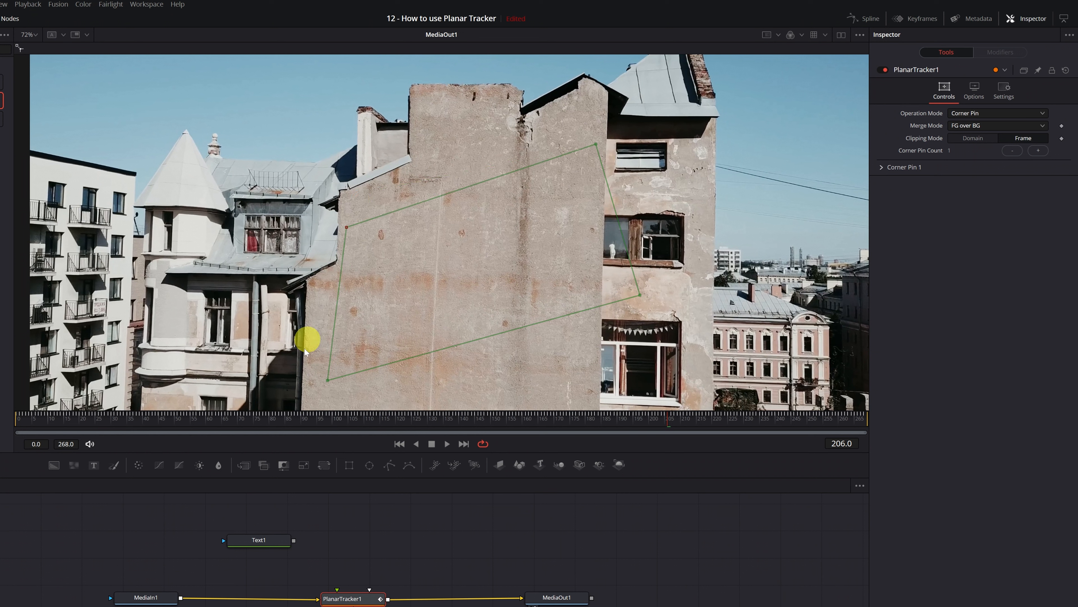
{"action": "left_click_drag", "start_coordinate": [328, 380], "coordinate": [342, 380]}
{"action": "left_click_drag", "start_coordinate": [639, 294], "coordinate": [588, 379]}
{"action": "left_click_drag", "start_coordinate": [596, 145], "coordinate": [592, 229]}
{"action": "left_click_drag", "start_coordinate": [588, 381], "coordinate": [588, 383]}
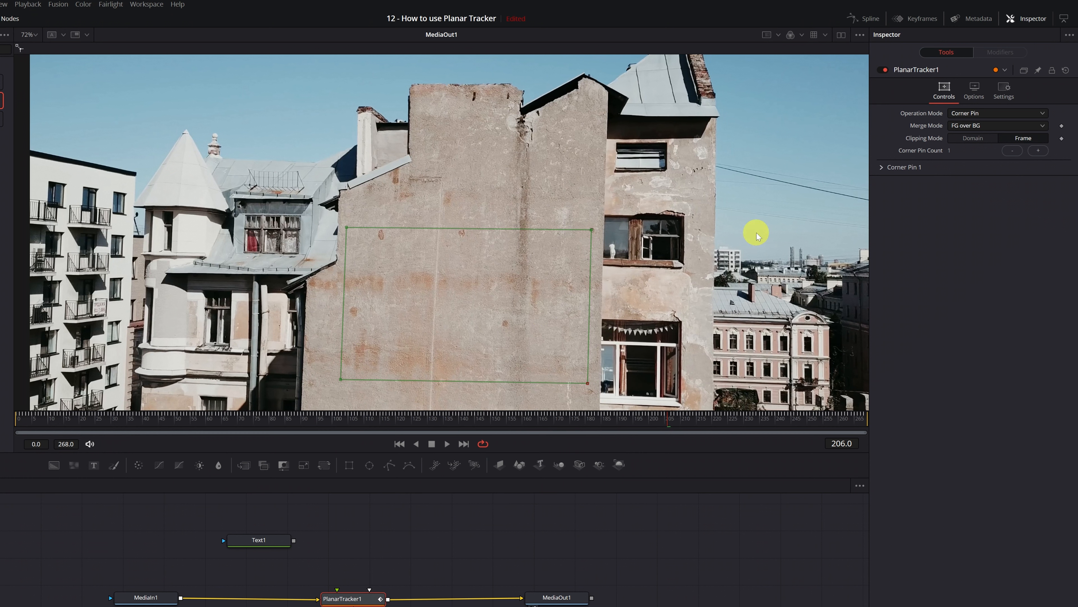
Show the Corner Pin 1 grid and lower the bottom-right corner to about Y 0.154 and the bottom-left to about Y 0.166.
{"action": "left_click", "coordinate": [882, 169]}
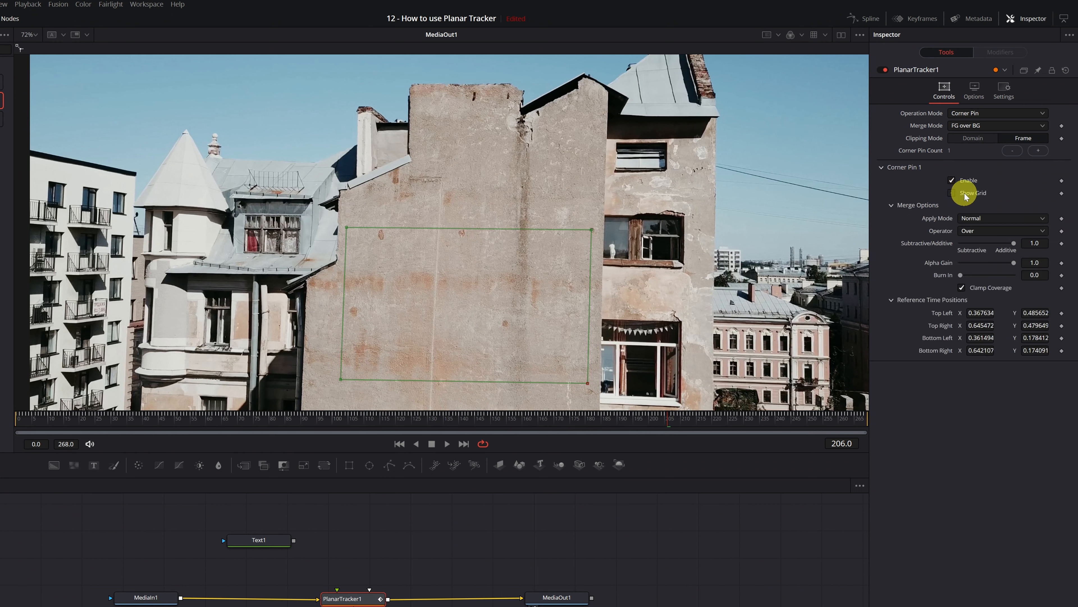
{"action": "left_click", "coordinate": [952, 193]}
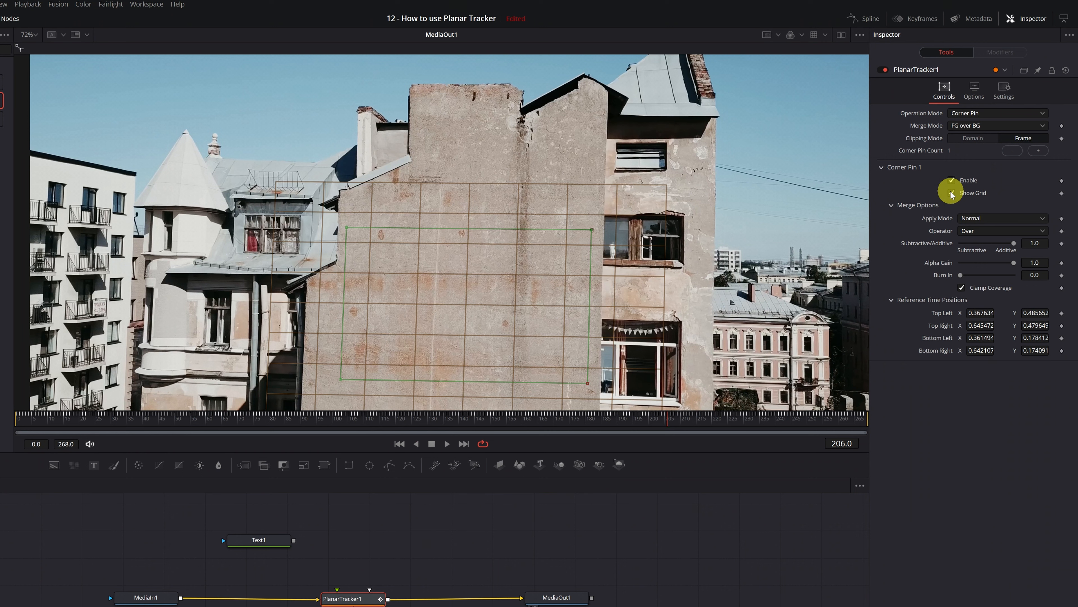
{"action": "left_click_drag", "start_coordinate": [505, 267], "coordinate": [513, 211]}
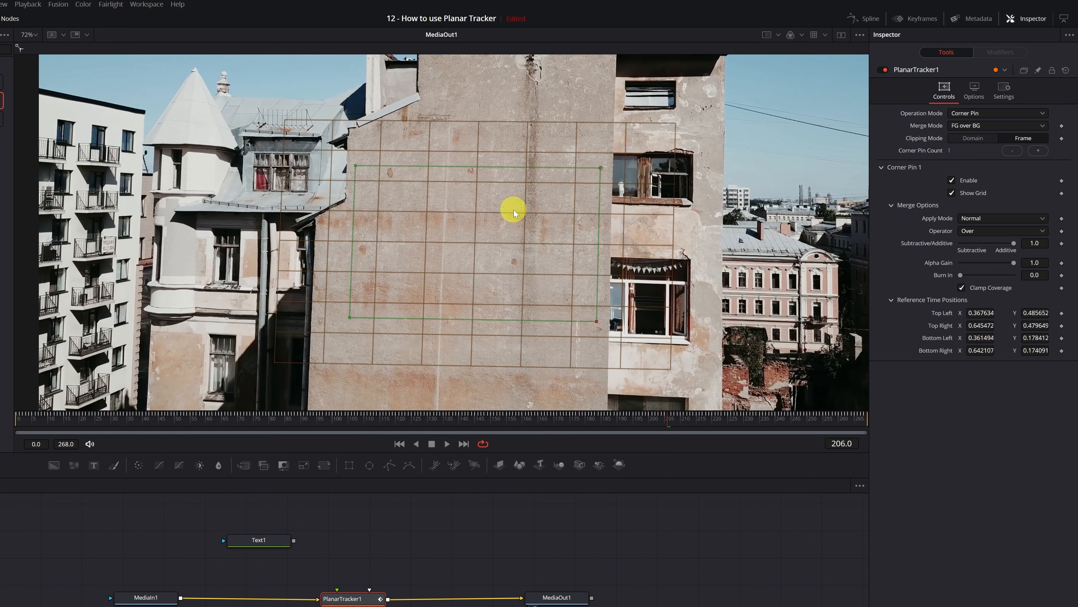
{"action": "mouse_move", "coordinate": [598, 325]}
{"action": "left_mouse_down"}
{"action": "mouse_move", "coordinate": [544, 340]}
{"action": "mouse_move", "coordinate": [597, 334]}
{"action": "left_mouse_up"}
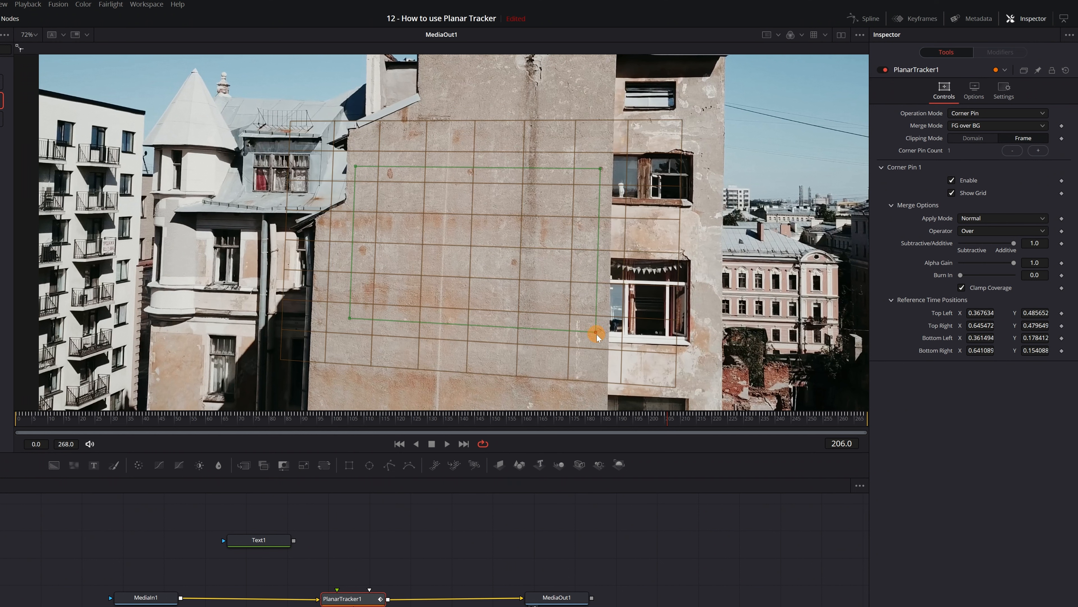
{"action": "left_click_drag", "start_coordinate": [352, 318], "coordinate": [350, 323]}
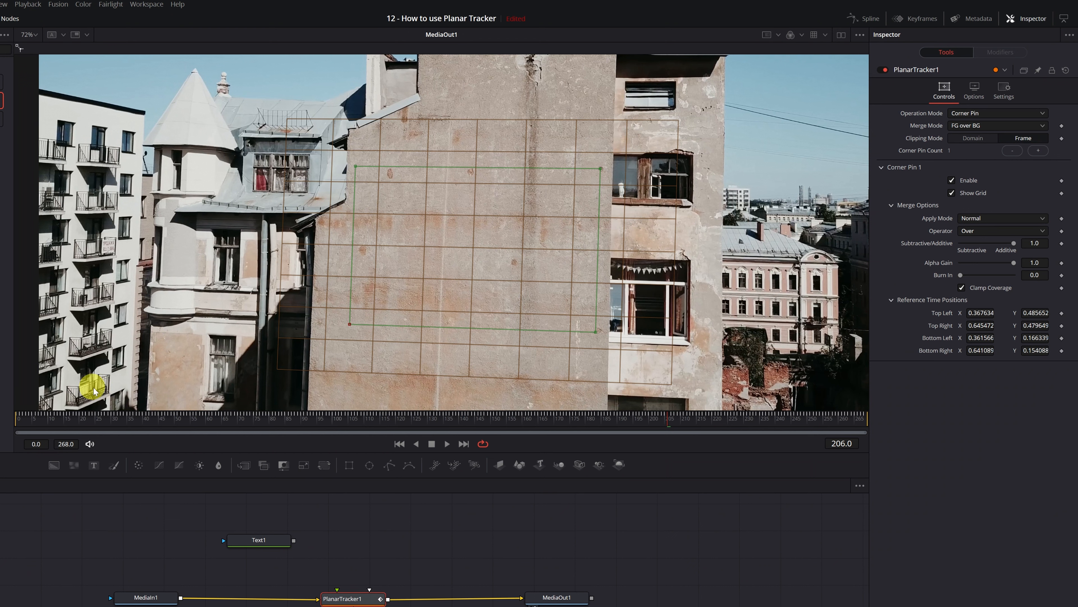
Check how the grid follows the wall from about frame 25 to frame 90, and hide the Corner Pin 1 grid.
{"action": "left_click", "coordinate": [85, 422]}
{"action": "left_click_drag", "start_coordinate": [85, 421], "coordinate": [96, 420]}
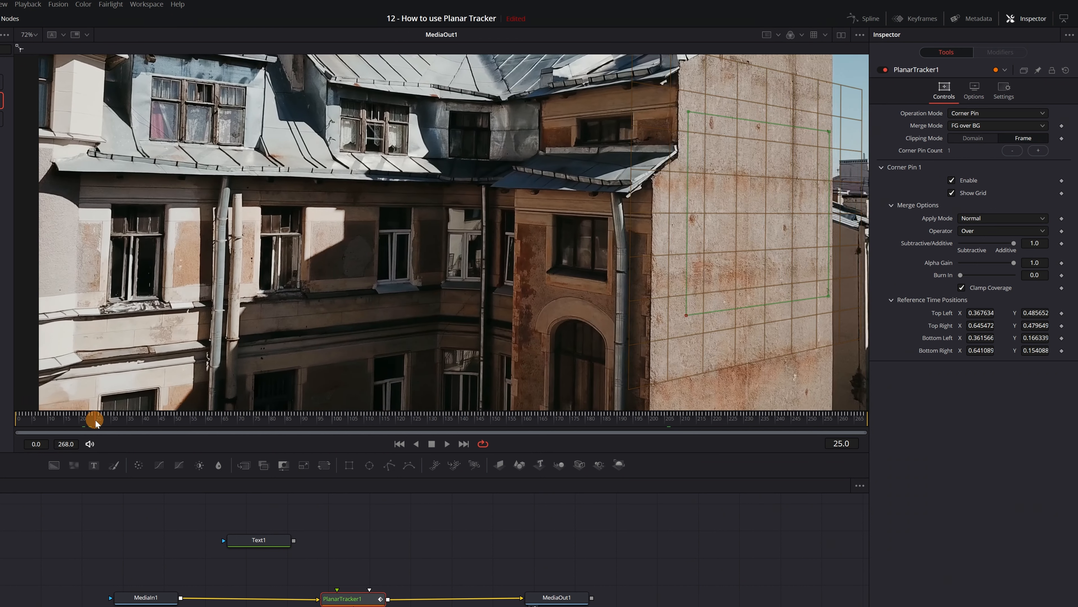
{"action": "left_click_drag", "start_coordinate": [493, 246], "coordinate": [319, 263]}
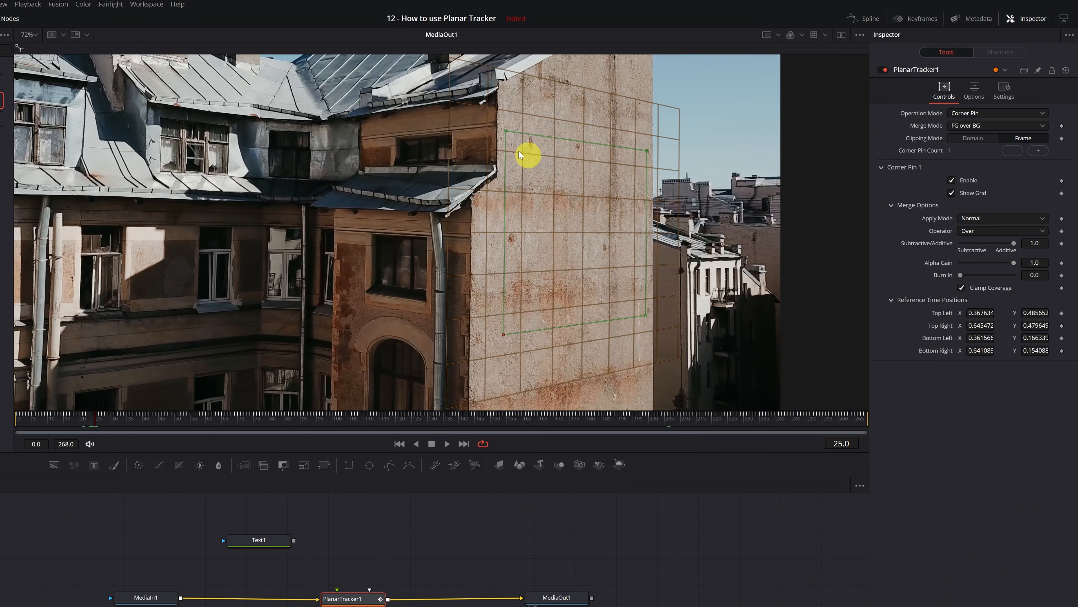
{"action": "left_click_drag", "start_coordinate": [114, 421], "coordinate": [302, 425]}
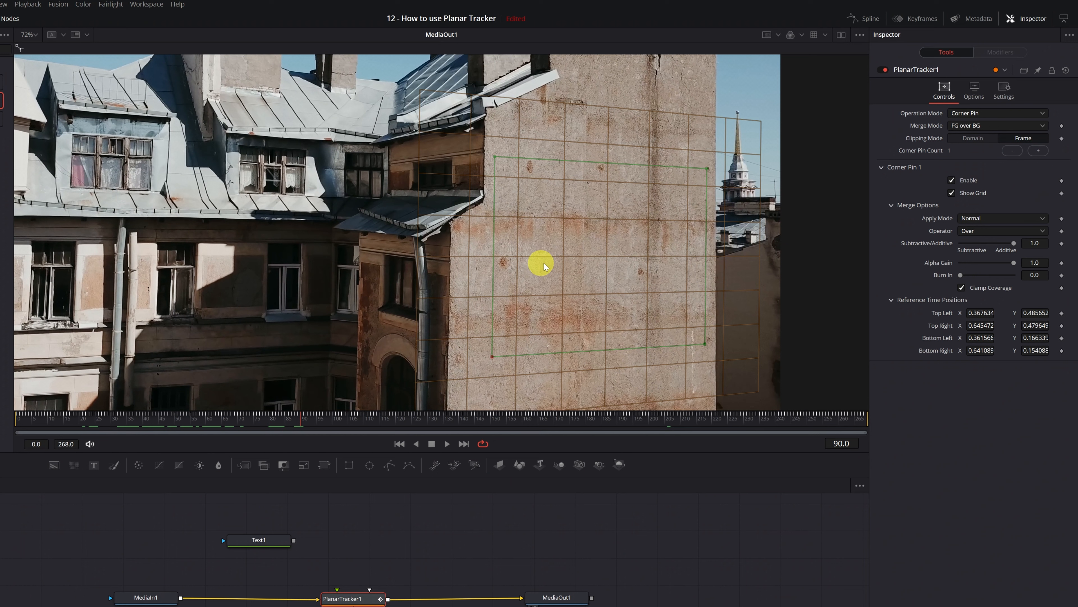
{"action": "left_click", "coordinate": [952, 193]}
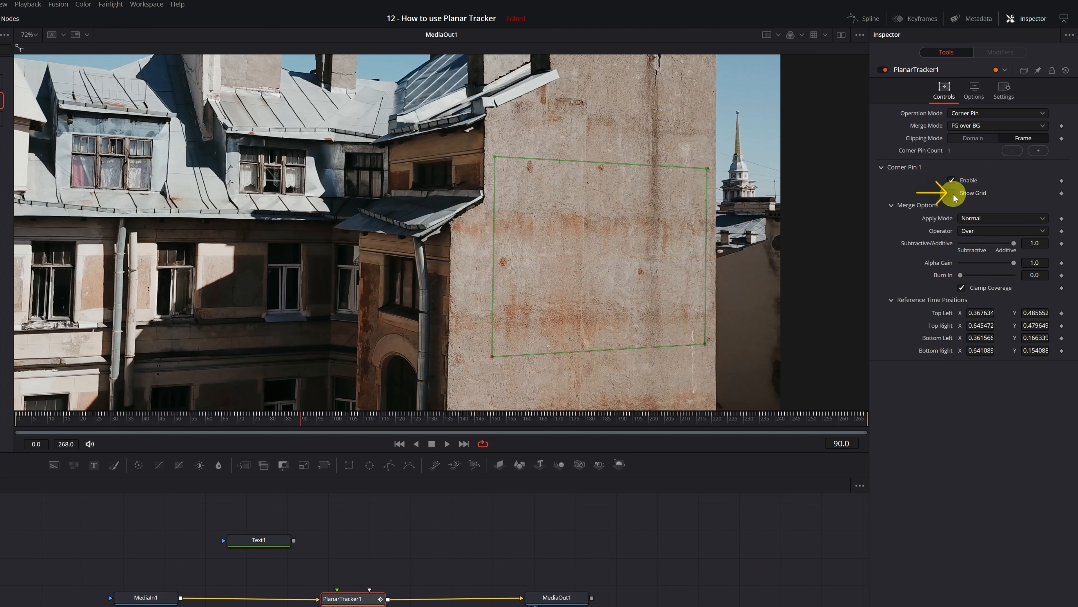
{"action": "left_click", "coordinate": [880, 168]}
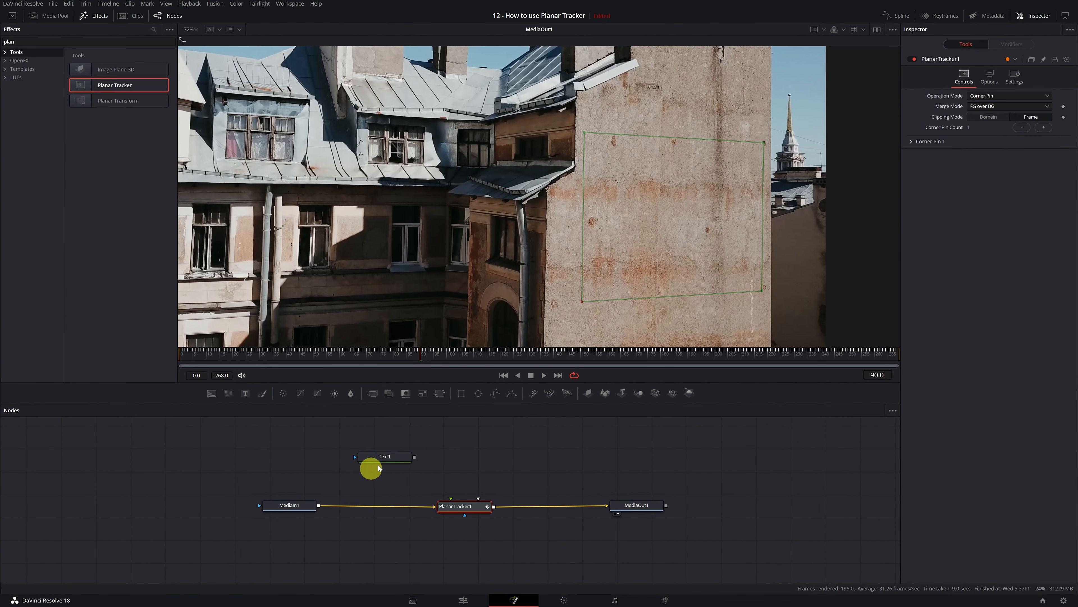
Connect the Text1 output to the planar tracker's corner pin input and enter the text "MY HOUSE".
{"action": "left_click", "coordinate": [389, 458]}
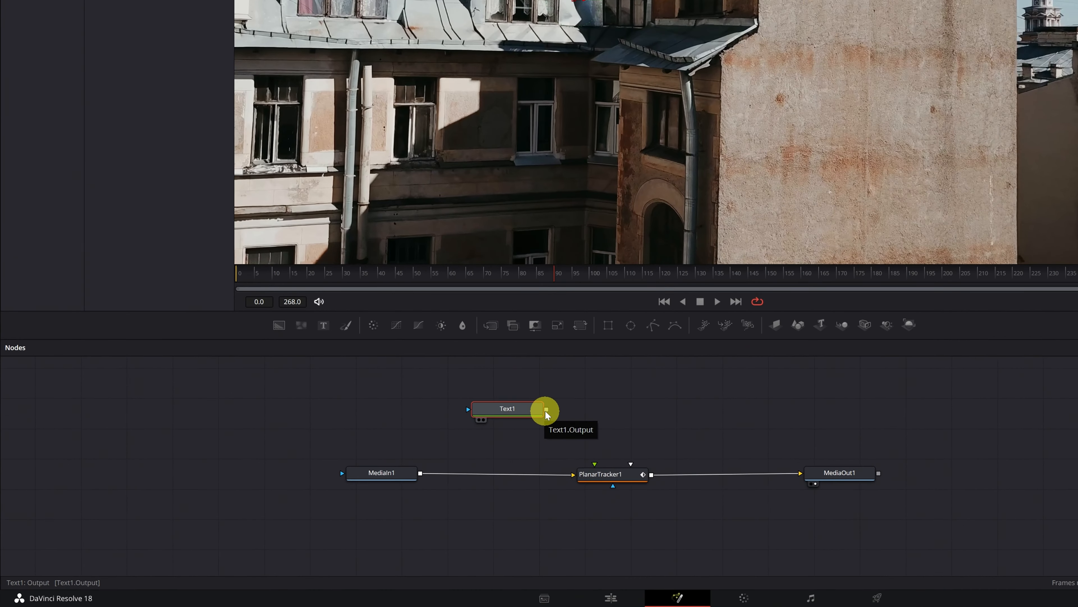
{"action": "left_click_drag", "start_coordinate": [546, 410], "coordinate": [610, 470]}
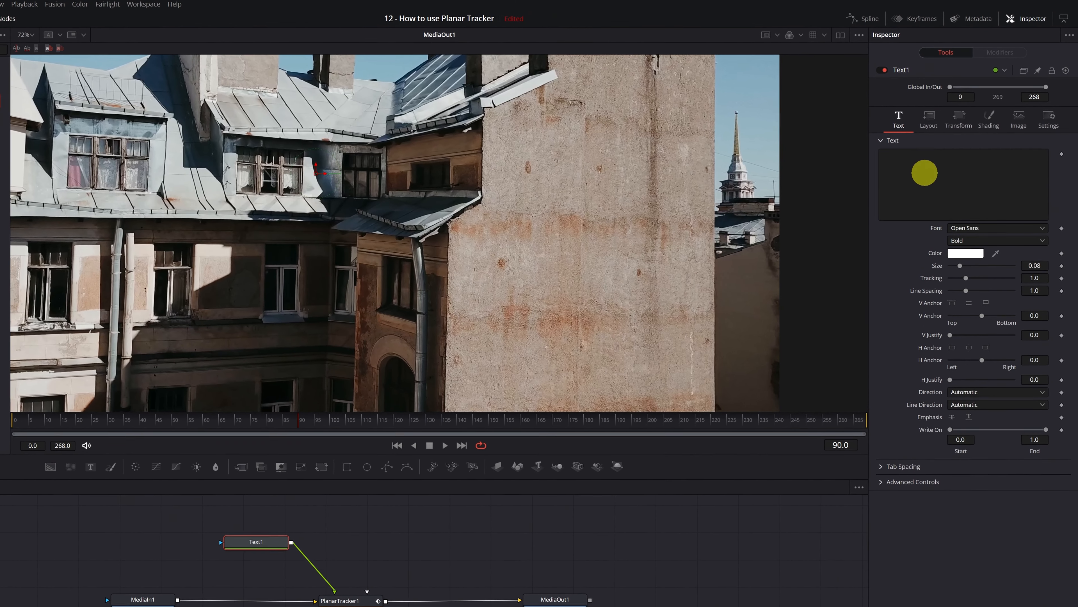
{"action": "left_click", "coordinate": [943, 150]}
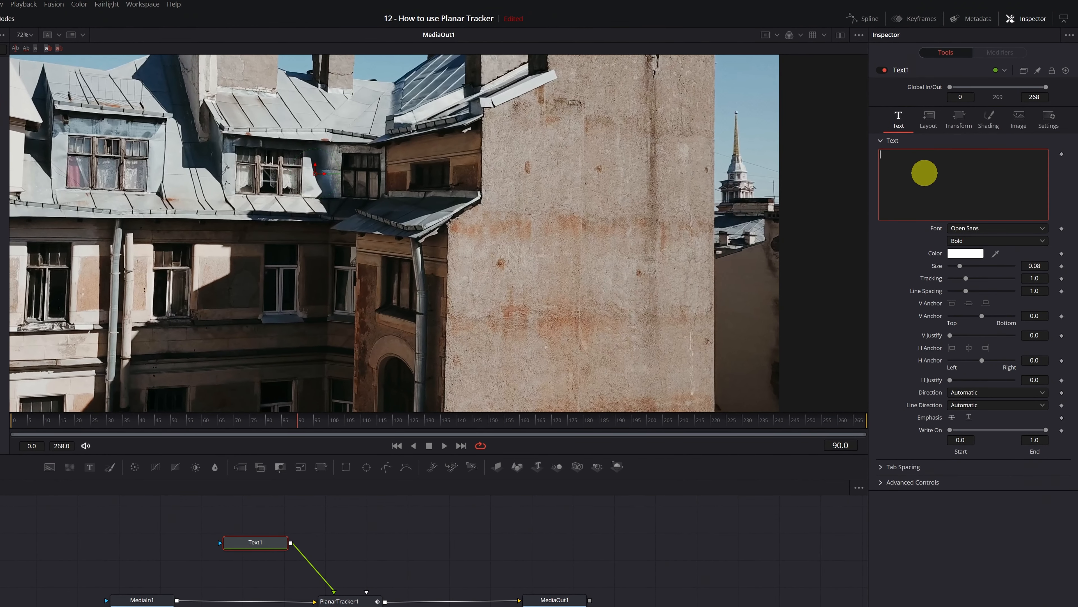
{"action": "type", "text": "MY HOUSE"}
Set the text's font to Berlingo Regular and its size to 0.4982, and inspect the last letter at the text's edge.
{"action": "left_click", "coordinate": [1045, 228]}
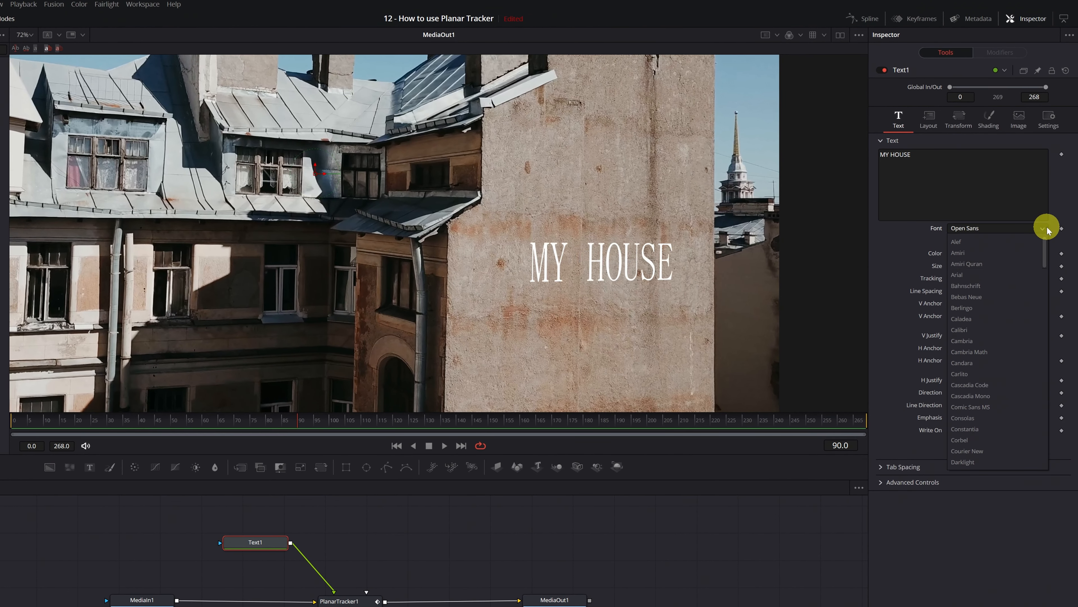
{"action": "left_click", "coordinate": [997, 305]}
{"action": "left_click_drag", "start_coordinate": [1030, 265], "coordinate": [749, 300]}
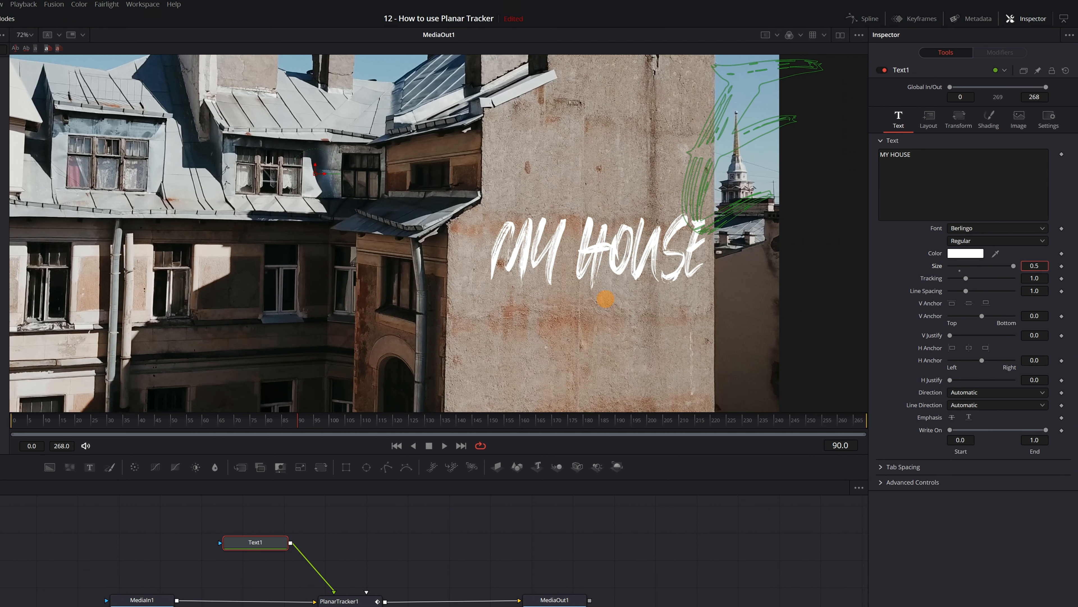
{"action": "mouse_move", "coordinate": [636, 297]}
{"action": "left_mouse_down"}
{"action": "mouse_move", "coordinate": [617, 297]}
{"action": "mouse_move", "coordinate": [639, 299]}
{"action": "left_mouse_up"}
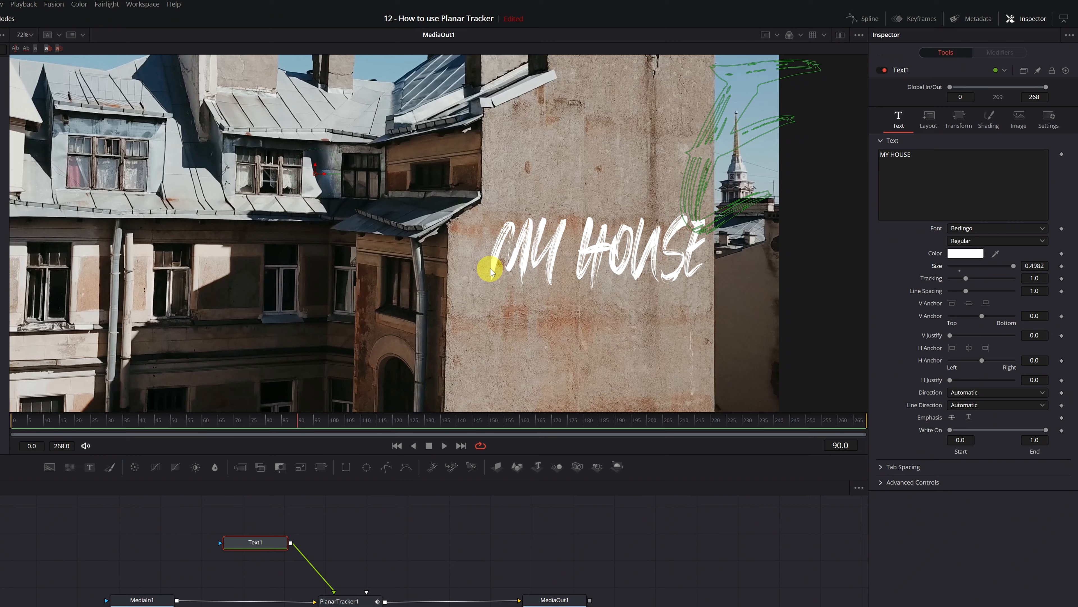
{"action": "left_click_drag", "start_coordinate": [700, 228], "coordinate": [652, 251]}
{"action": "scroll", "coordinate": [657, 251], "scroll_direction": "up", "scroll_amount": 5}
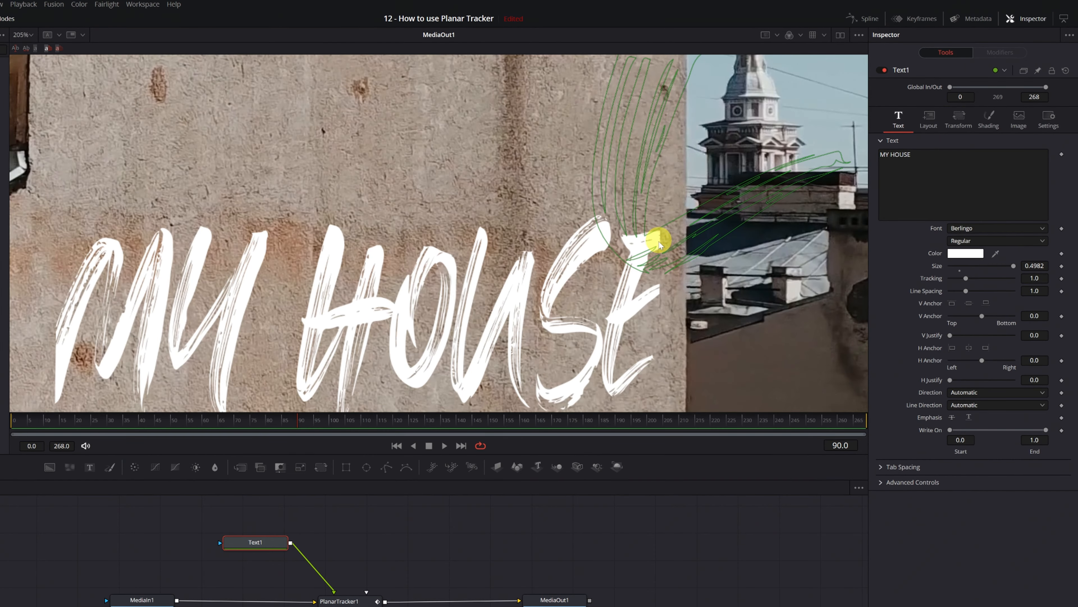
{"action": "scroll", "coordinate": [264, 311], "scroll_direction": "down", "scroll_amount": 2}
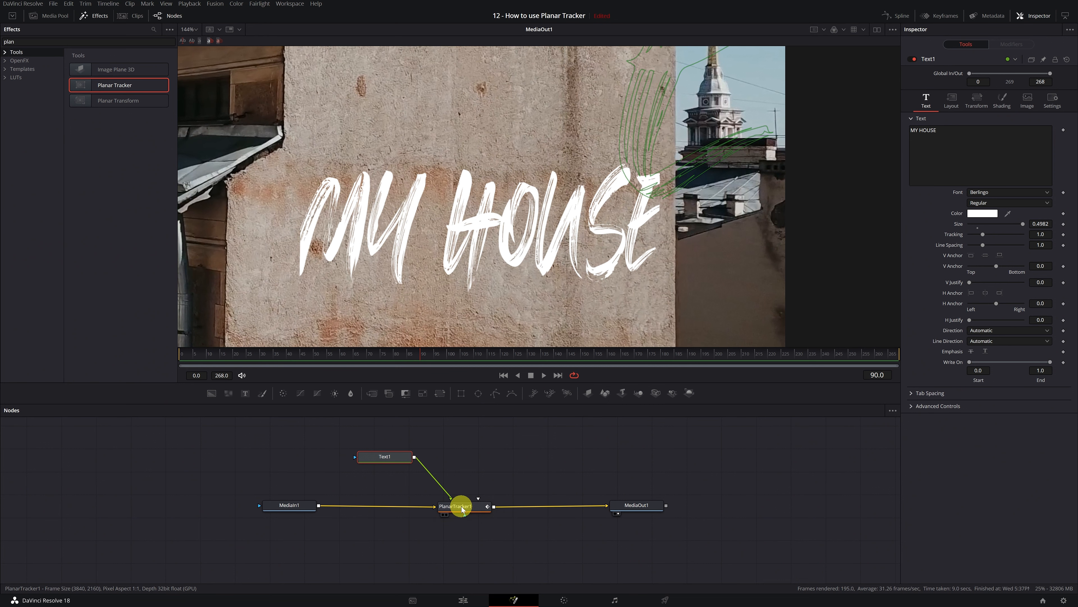
Compare the text with the planar tracker's corner pin frame, reduce the text size to 0.3799 and color it bright yellow.
{"action": "left_click", "coordinate": [462, 507]}
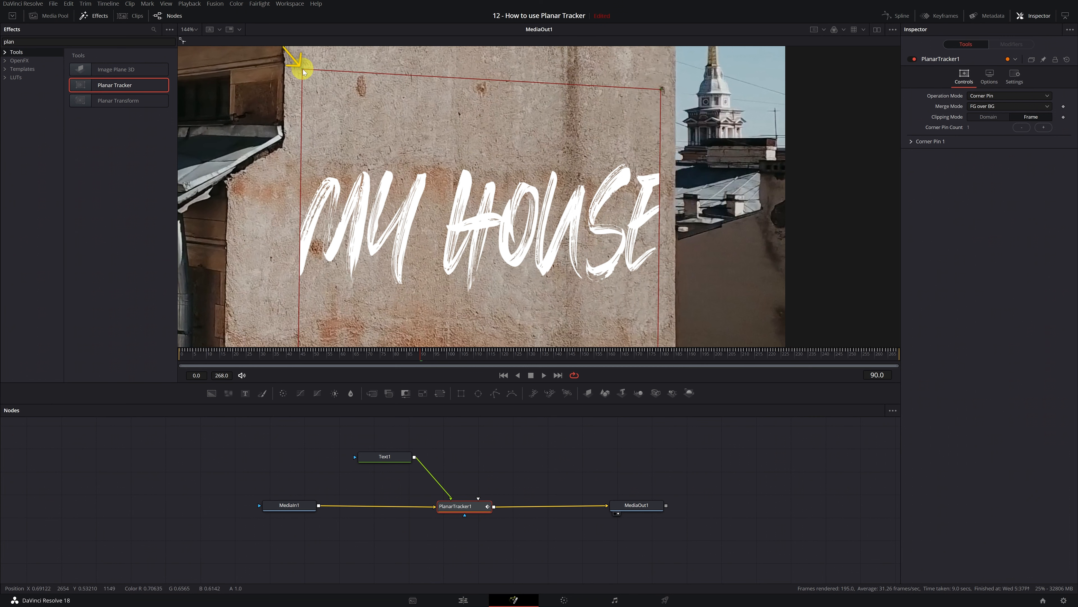
{"action": "left_click", "coordinate": [385, 459]}
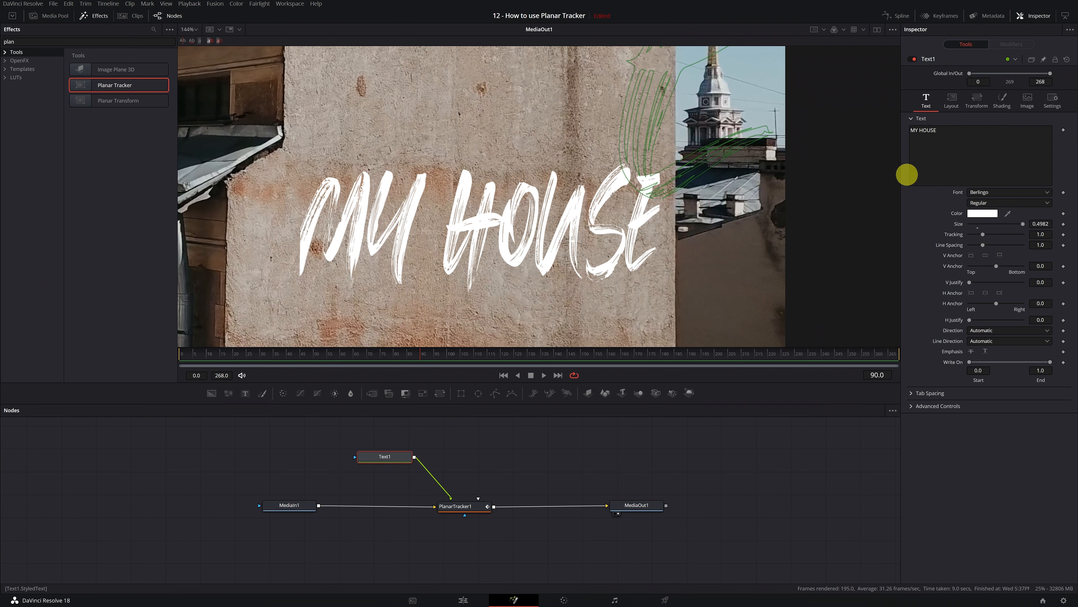
{"action": "left_click_drag", "start_coordinate": [1039, 226], "coordinate": [544, 216]}
{"action": "left_click", "coordinate": [982, 213]}
{"action": "left_click", "coordinate": [616, 247]}
{"action": "left_click_drag", "start_coordinate": [615, 247], "coordinate": [610, 237]}
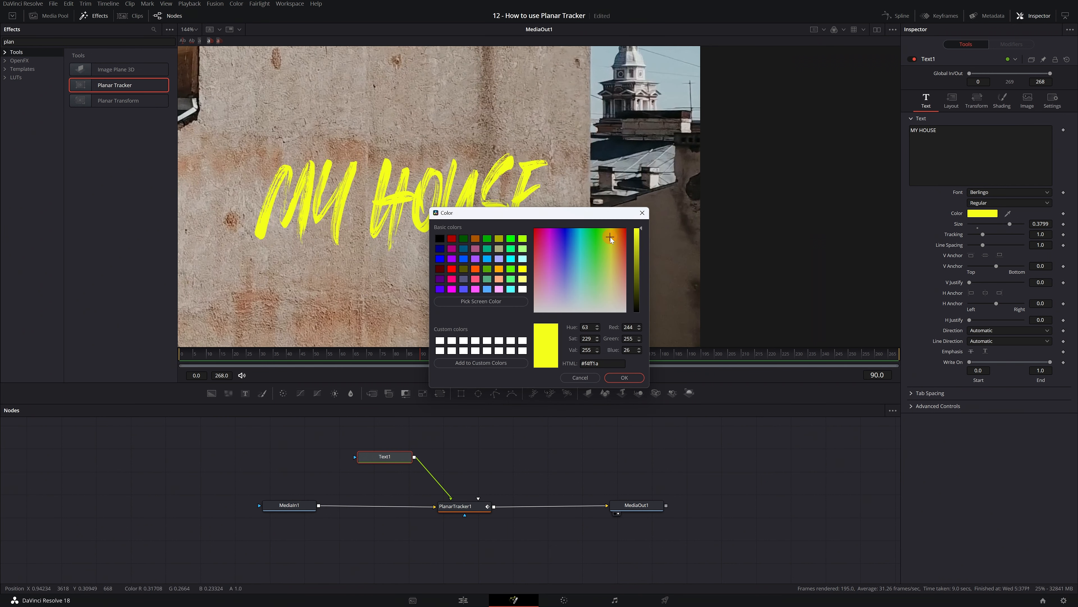
{"action": "left_click", "coordinate": [624, 377]}
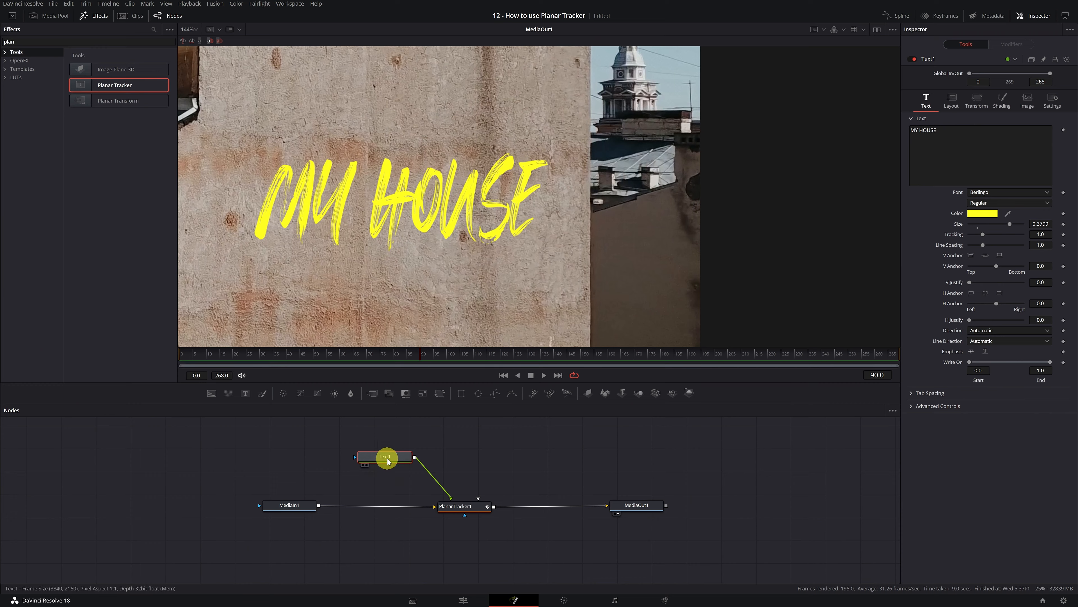
Add a Drop Shadow after Text1 with shadow strength 0.606, drop angle 60, drop distance 0.0362 and blur 0.472.
{"action": "left_click_drag", "start_coordinate": [365, 255], "coordinate": [525, 257]}
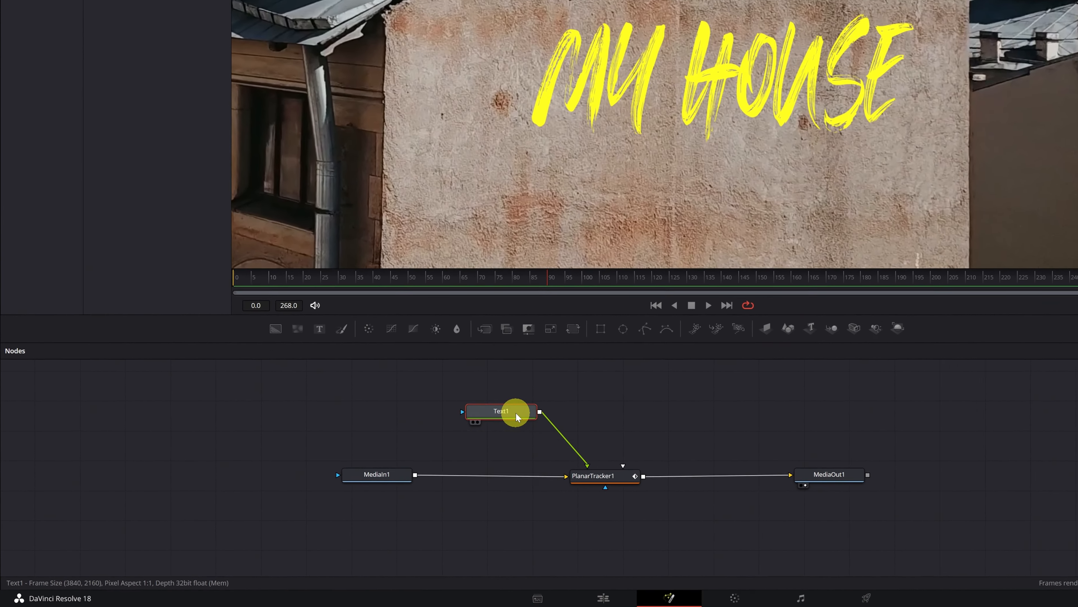
{"action": "key", "text": "shift+space"}
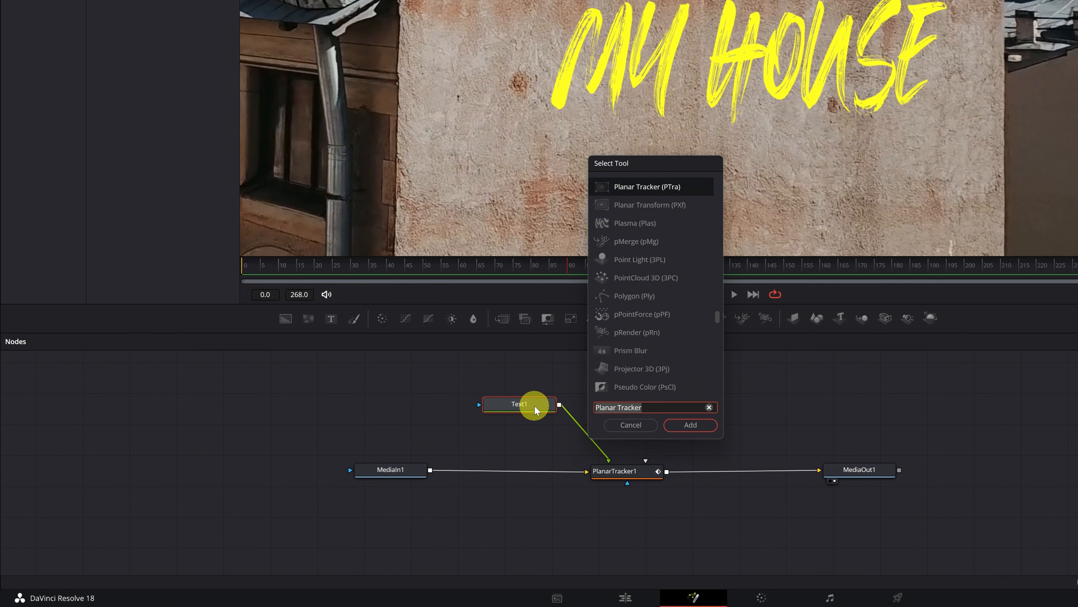
{"action": "type", "text": "SHAD"}
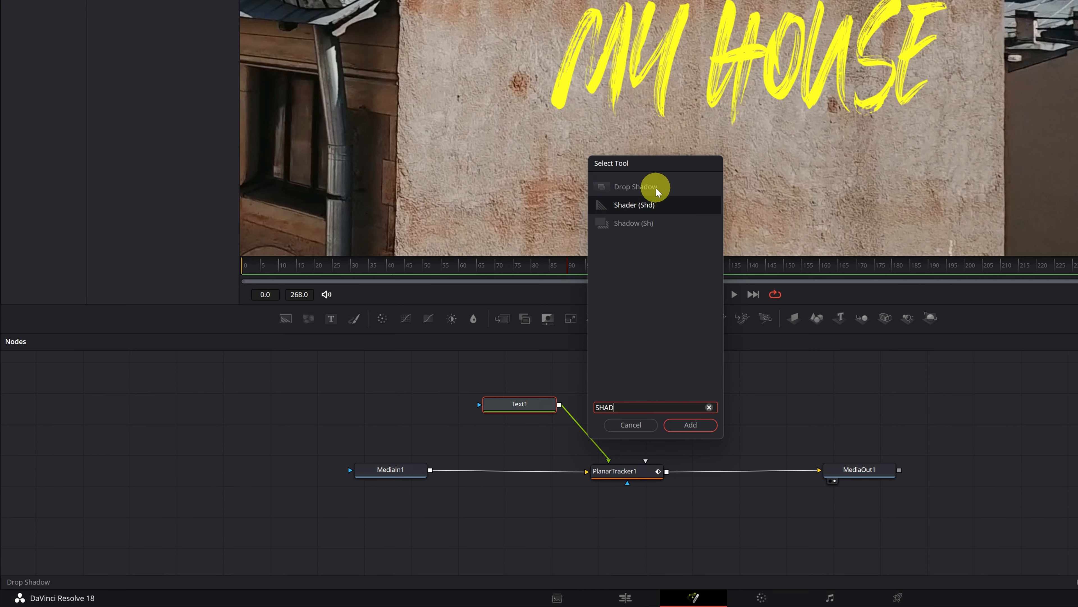
{"action": "left_click", "coordinate": [637, 187]}
{"action": "left_click", "coordinate": [688, 424]}
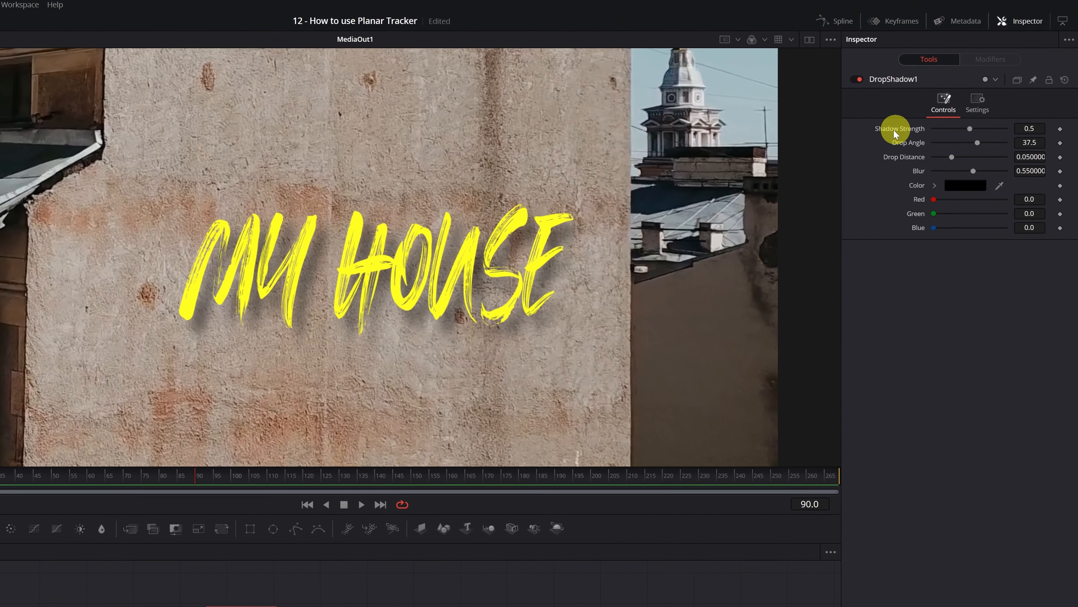
{"action": "left_click_drag", "start_coordinate": [969, 128], "coordinate": [981, 171]}
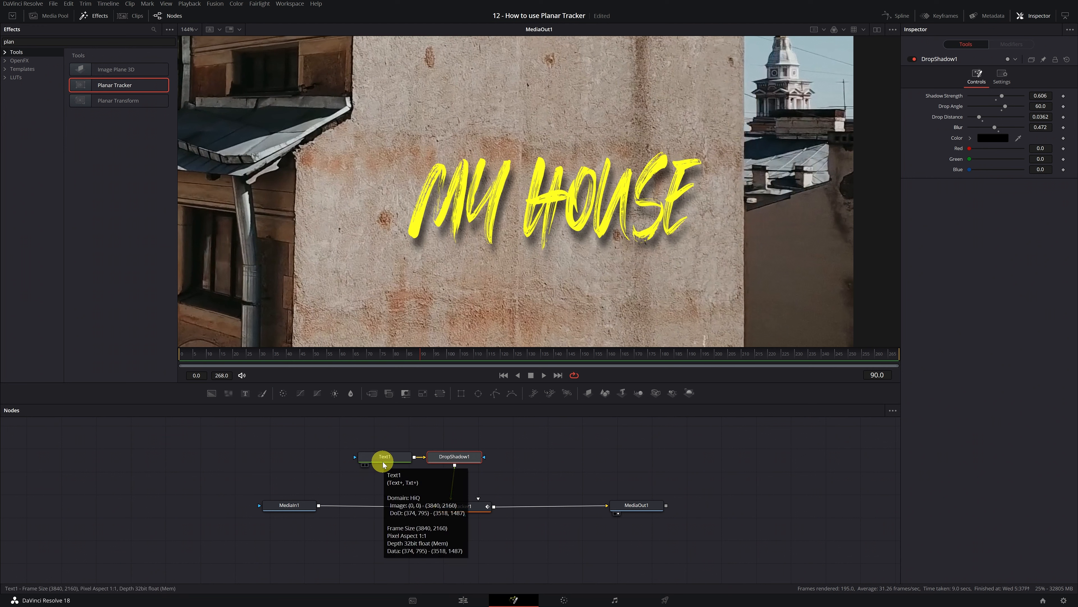
Set the apply mode of the planar tracker's Corner Pin 1 to Overlay.
{"action": "left_click", "coordinate": [471, 508]}
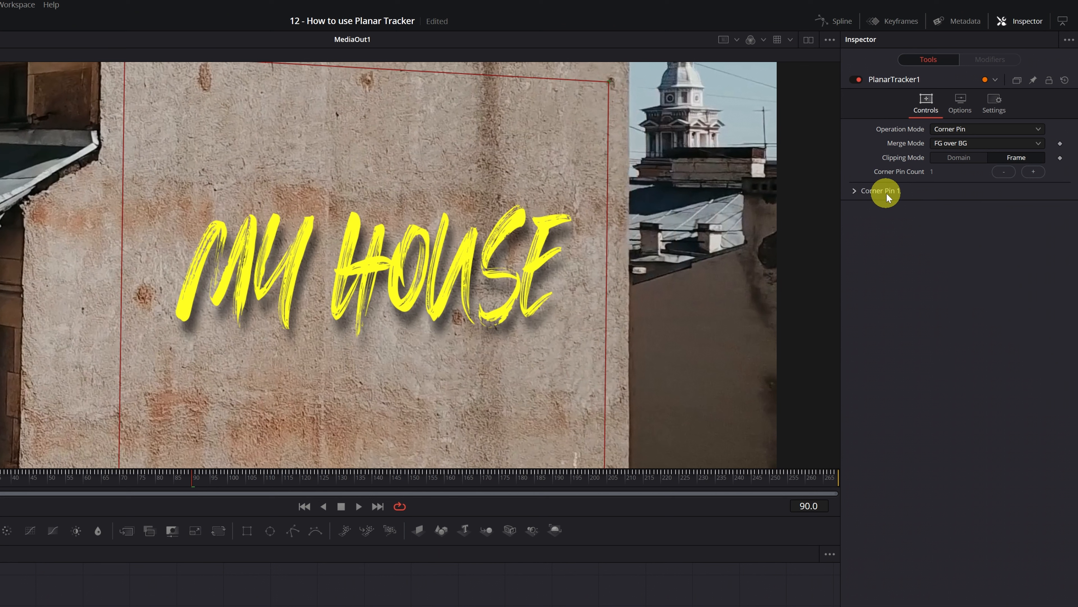
{"action": "left_click", "coordinate": [855, 191]}
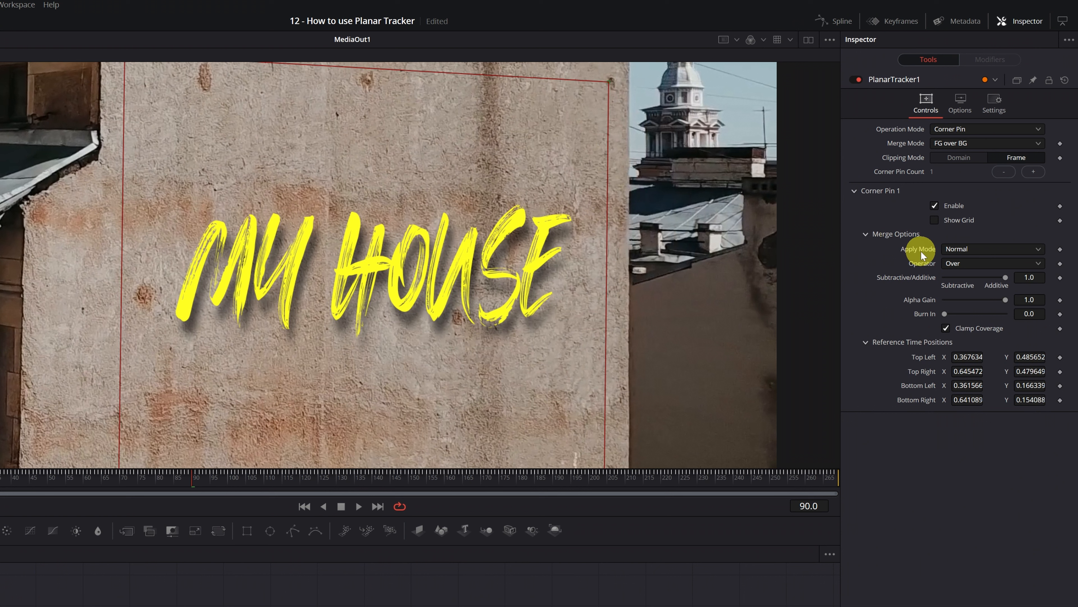
{"action": "left_click", "coordinate": [1032, 251]}
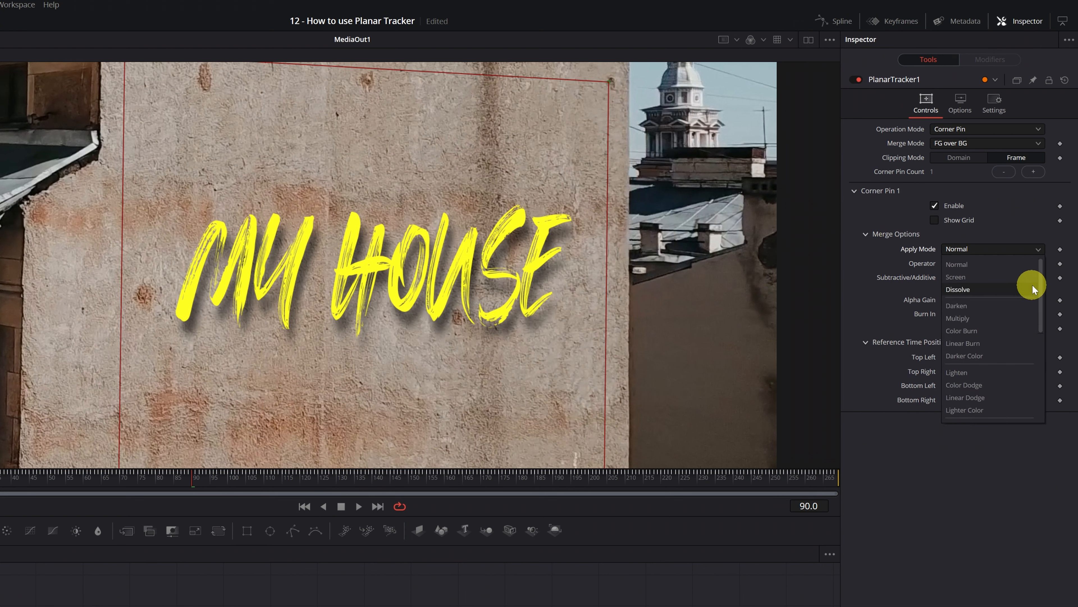
{"action": "left_click_drag", "start_coordinate": [1041, 285], "coordinate": [1040, 328]}
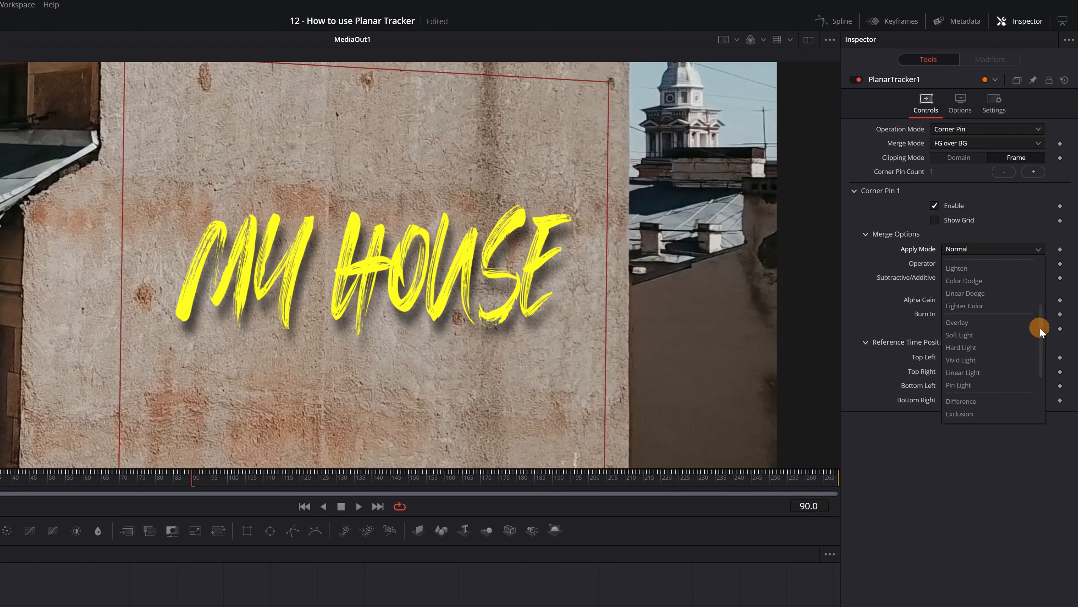
{"action": "left_click", "coordinate": [967, 326]}
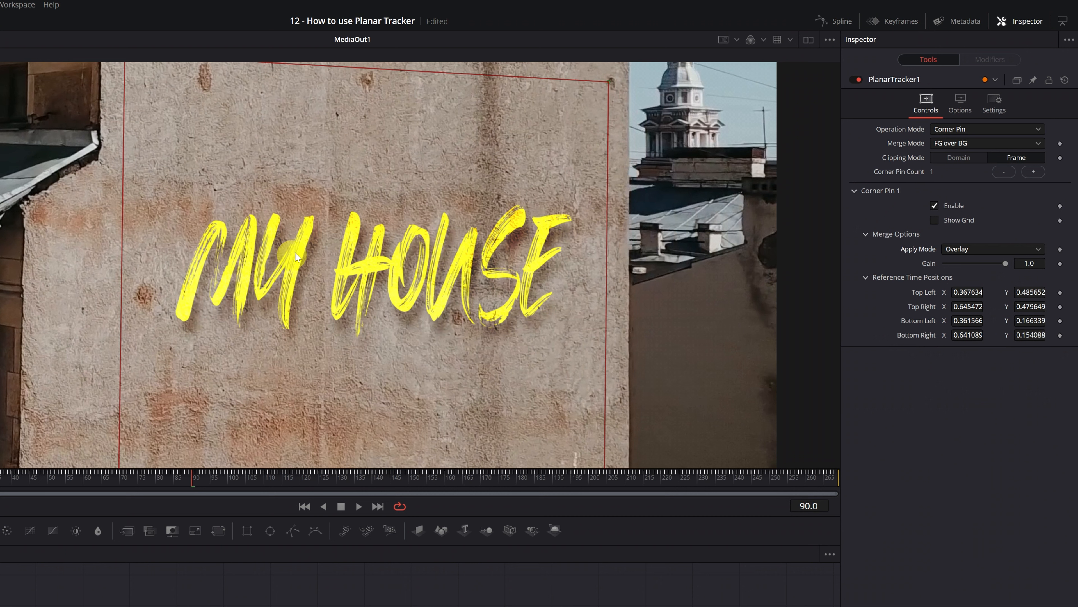
Compare the Lighten and Soft Light apply modes on Corner Pin 1, return to Overlay and set the gain to 0.897.
{"action": "left_click", "coordinate": [1011, 248]}
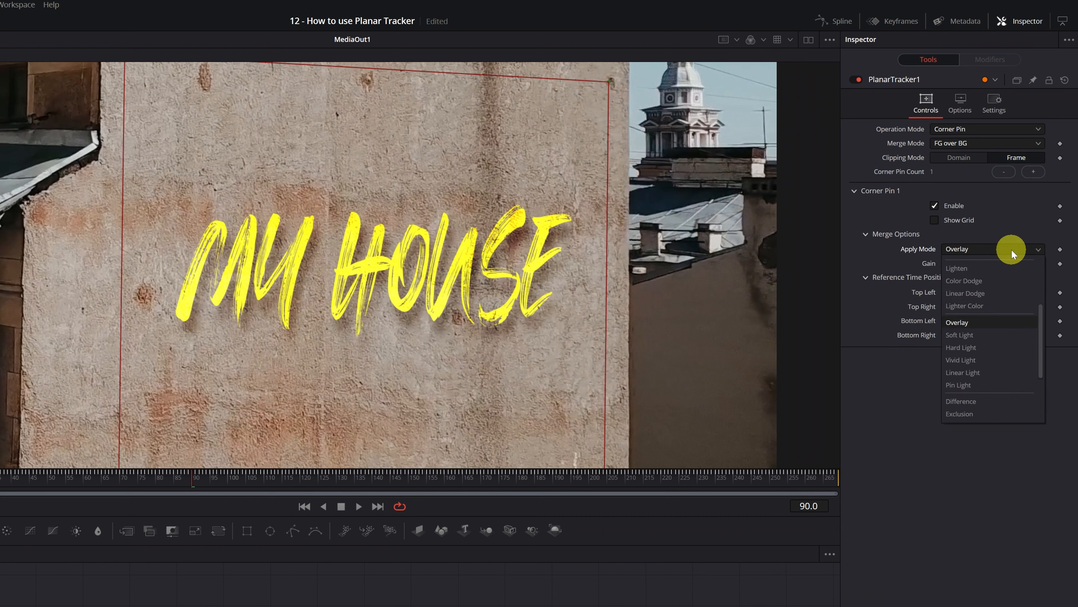
{"action": "left_click", "coordinate": [976, 270]}
{"action": "left_click", "coordinate": [993, 249]}
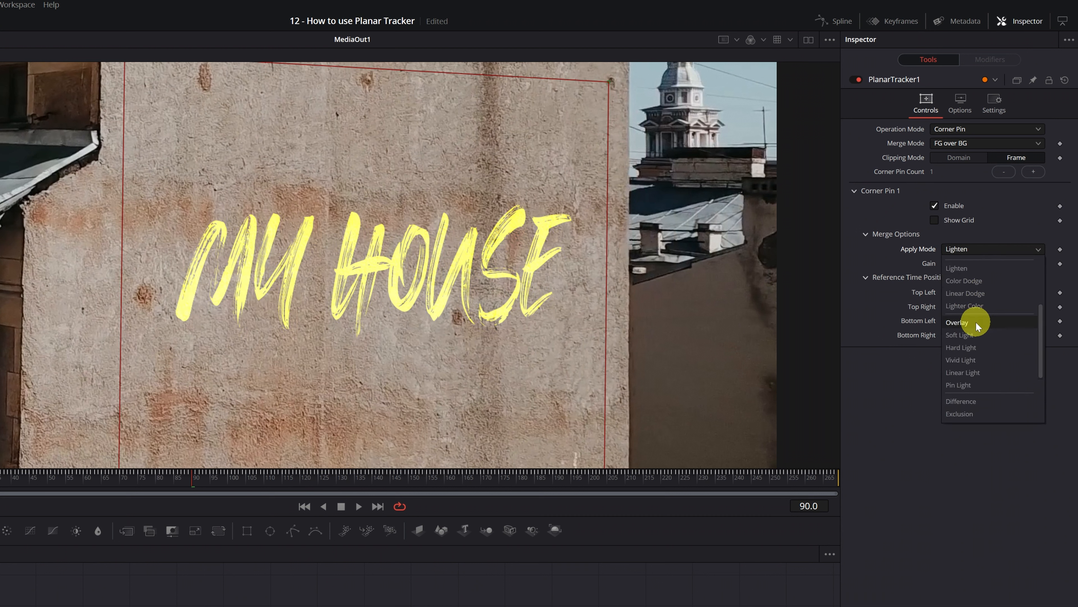
{"action": "left_click", "coordinate": [968, 335]}
{"action": "left_click", "coordinate": [992, 249]}
{"action": "left_click", "coordinate": [967, 327]}
{"action": "mouse_move", "coordinate": [1005, 263]}
{"action": "left_mouse_down"}
{"action": "mouse_move", "coordinate": [985, 264]}
{"action": "mouse_move", "coordinate": [994, 266]}
{"action": "left_mouse_up"}
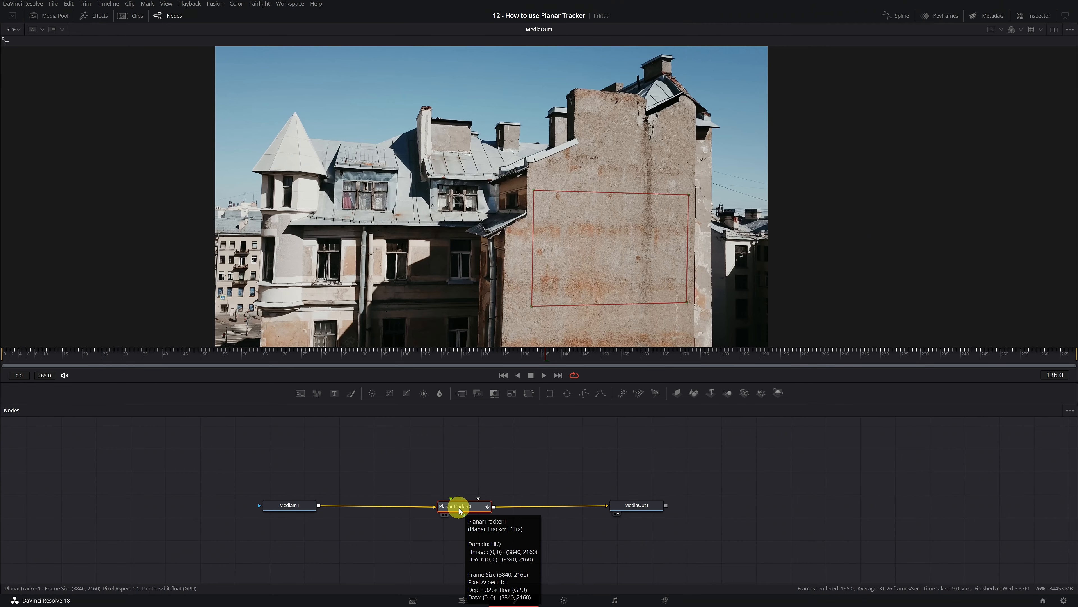
Add pngwing.com.png from the media pool to the node graph and connect it to PlanarTracker1's green corner pin input.
{"action": "left_click", "coordinate": [1035, 16]}
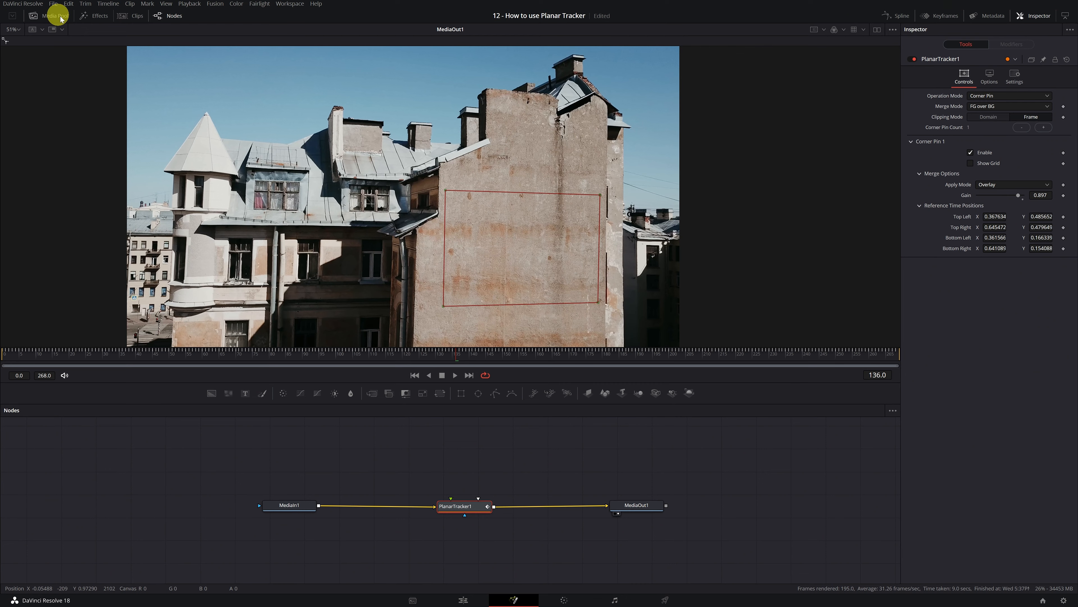
{"action": "left_click", "coordinate": [55, 20]}
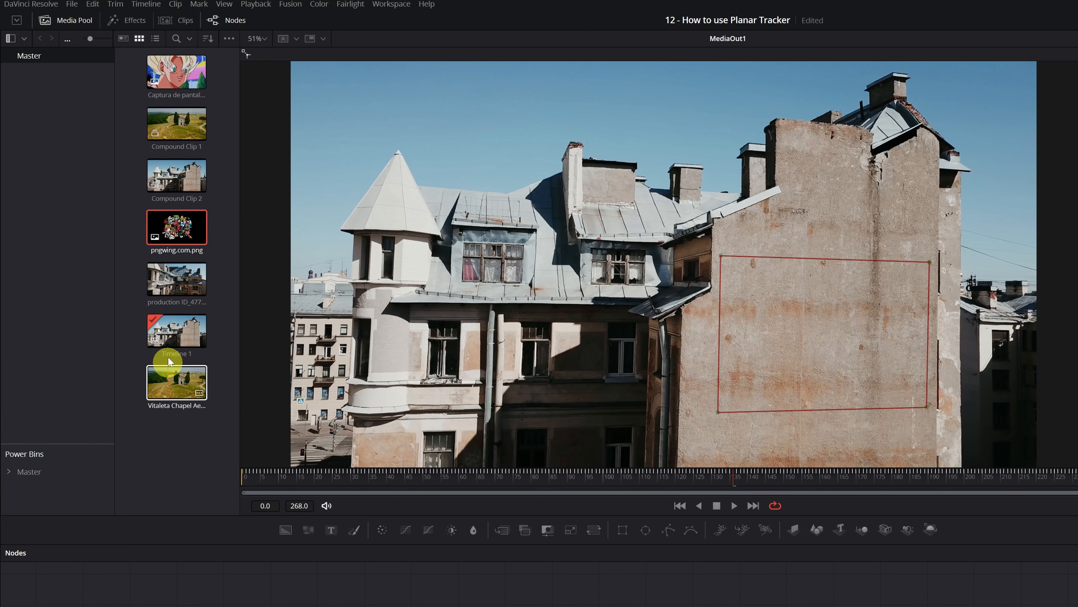
{"action": "left_click", "coordinate": [178, 231]}
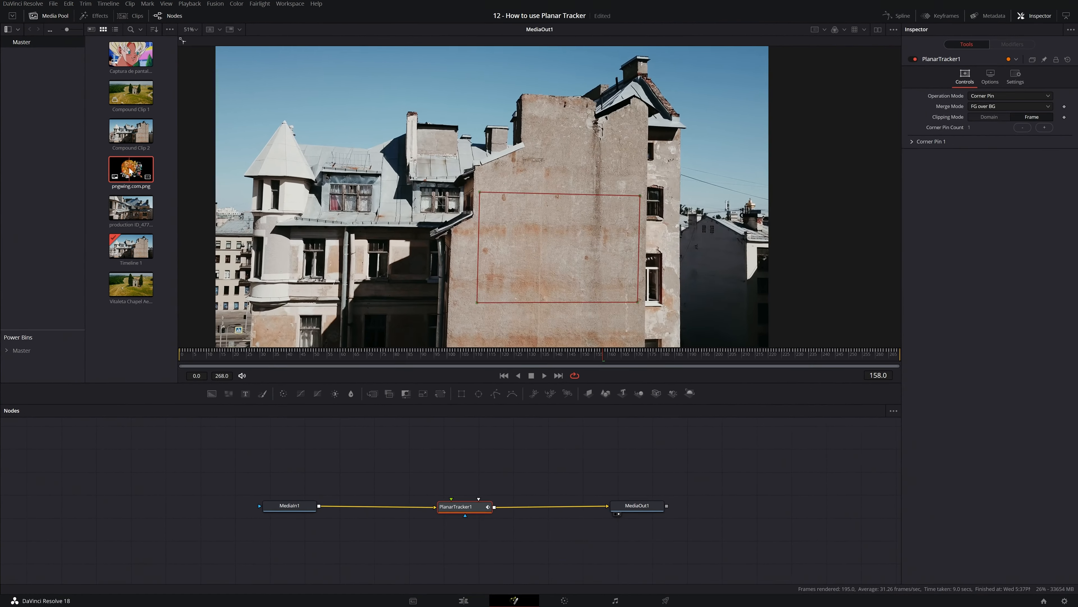
{"action": "left_click_drag", "start_coordinate": [129, 171], "coordinate": [355, 462]}
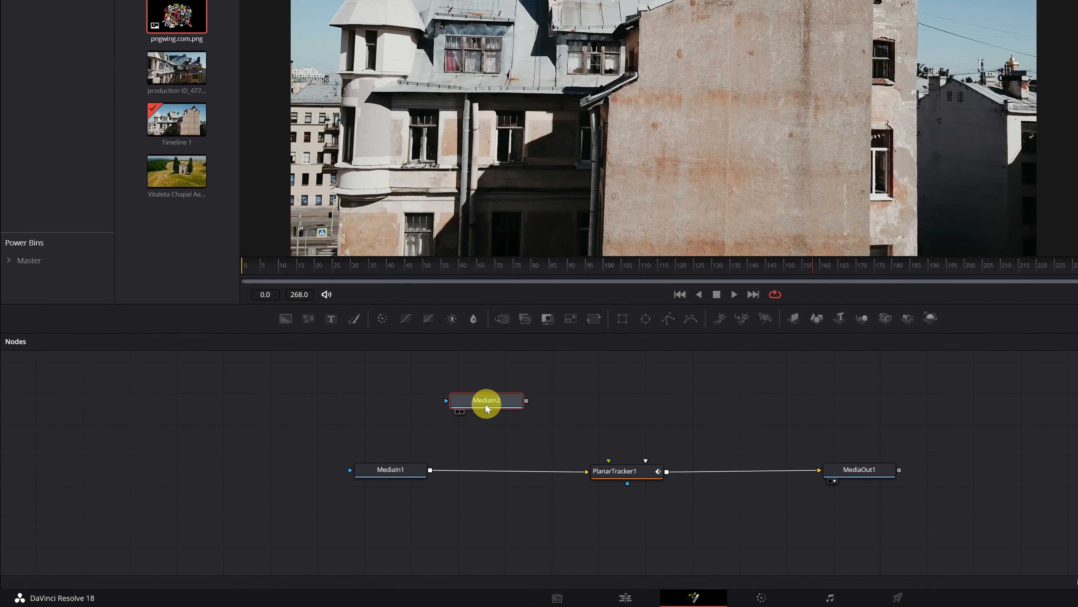
{"action": "left_click_drag", "start_coordinate": [526, 401], "coordinate": [608, 471]}
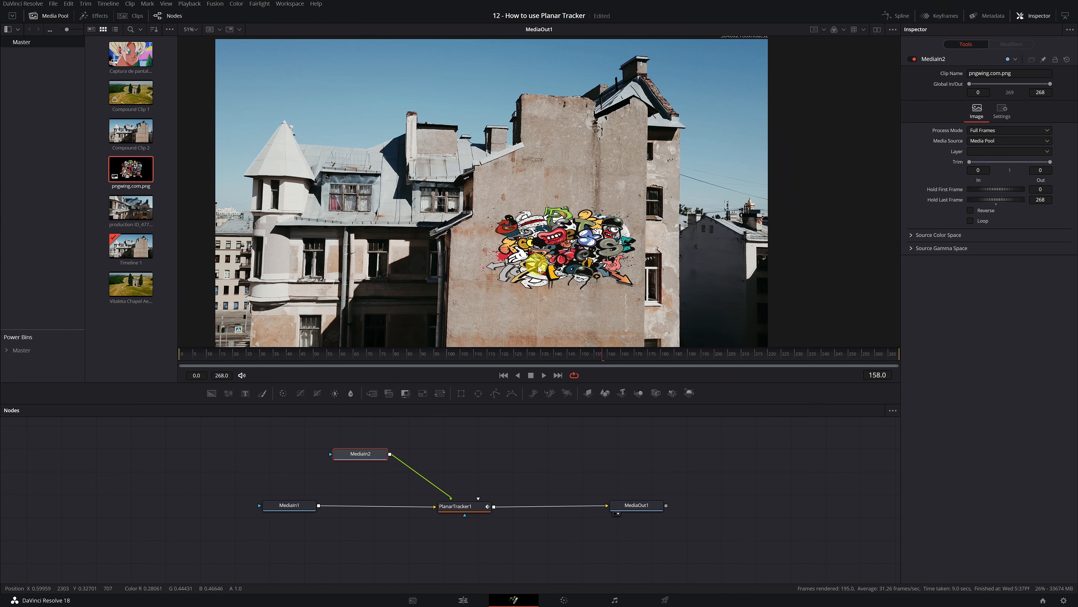
Set the apply mode of PlanarTracker1's Corner Pin 1 to Overlay for the graffiti image.
{"action": "scroll", "coordinate": [580, 255], "scroll_direction": "up", "scroll_amount": 4}
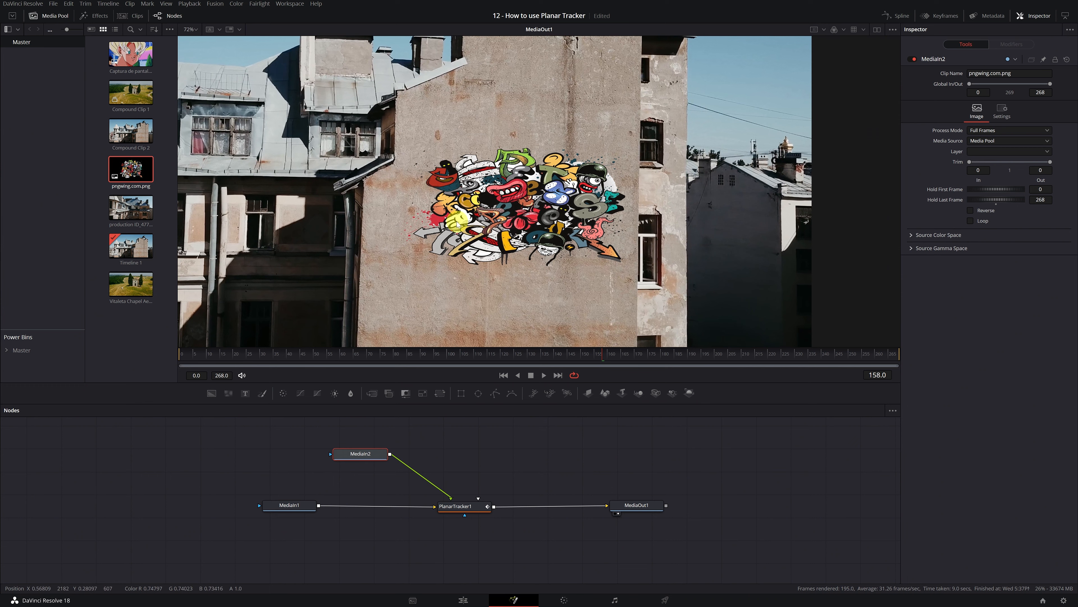
{"action": "left_click", "coordinate": [459, 504]}
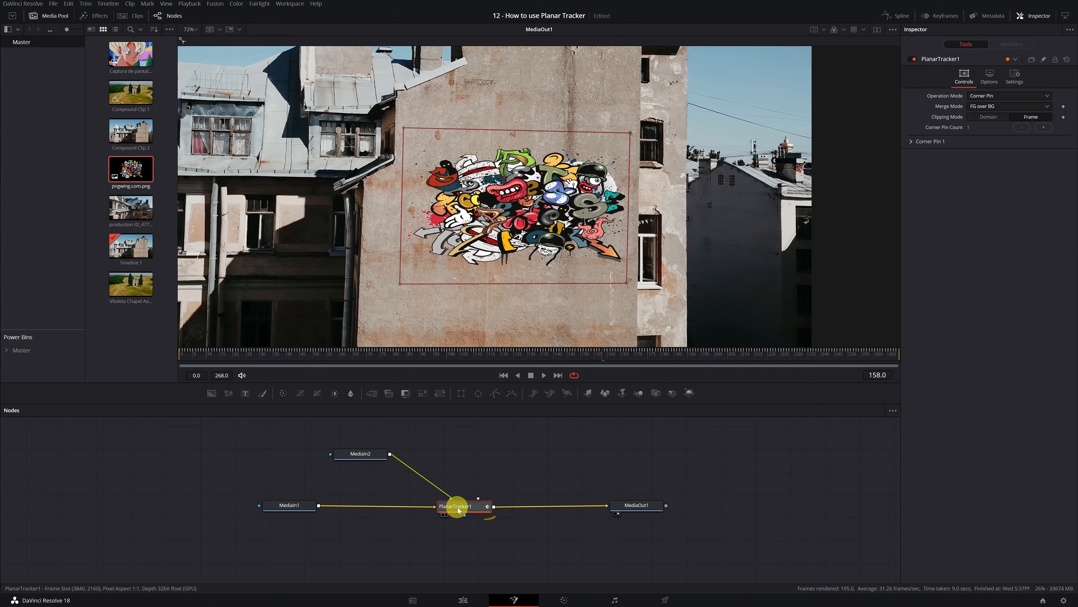
{"action": "left_click", "coordinate": [911, 141]}
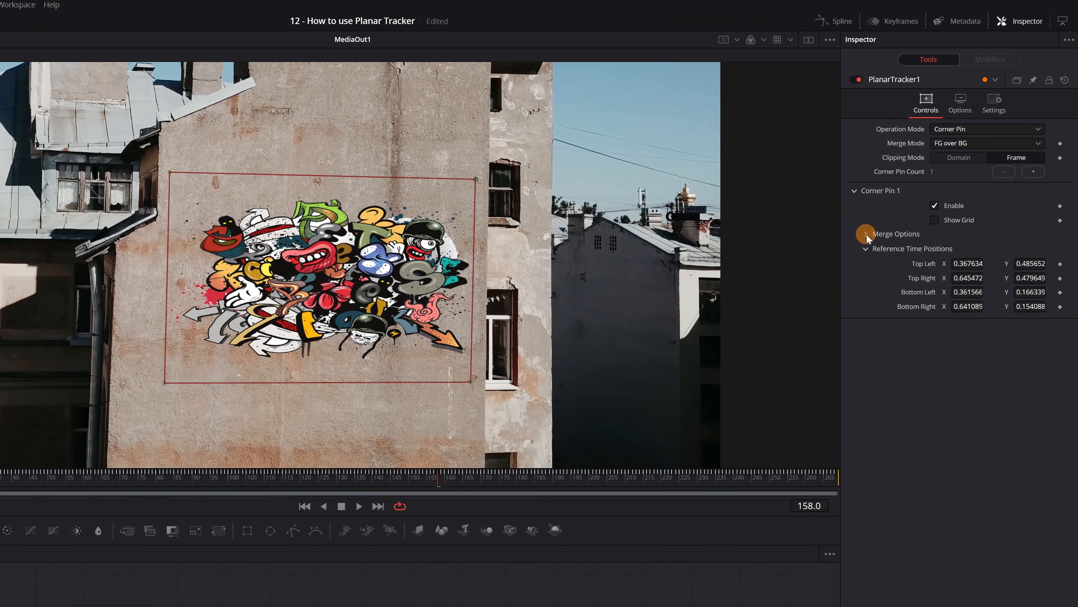
{"action": "left_click", "coordinate": [874, 224]}
{"action": "left_click", "coordinate": [1030, 237]}
{"action": "left_click_drag", "start_coordinate": [1036, 267], "coordinate": [1042, 322]}
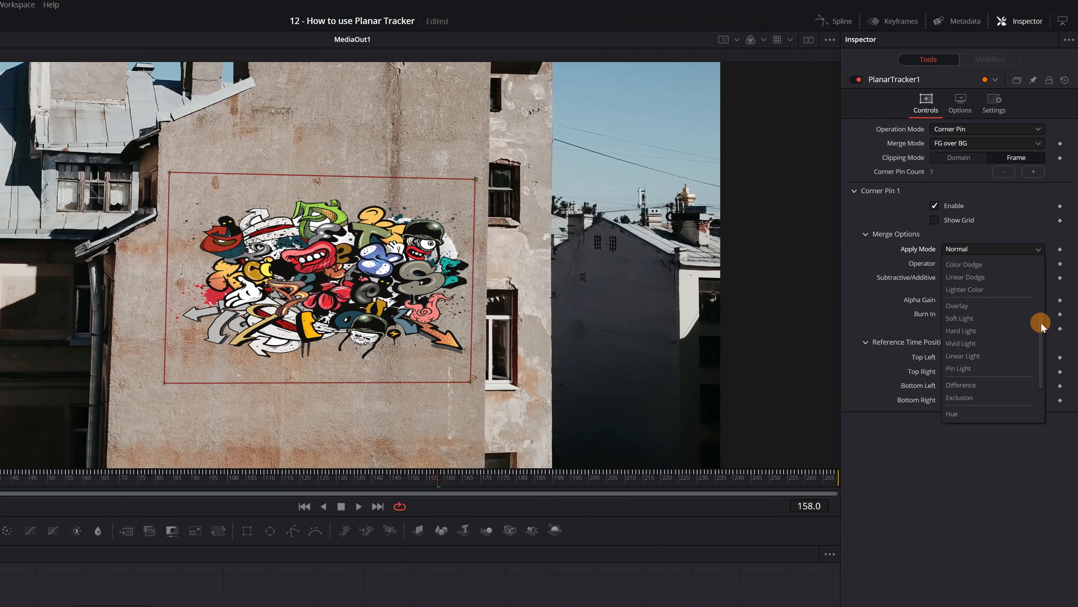
{"action": "left_click", "coordinate": [959, 306]}
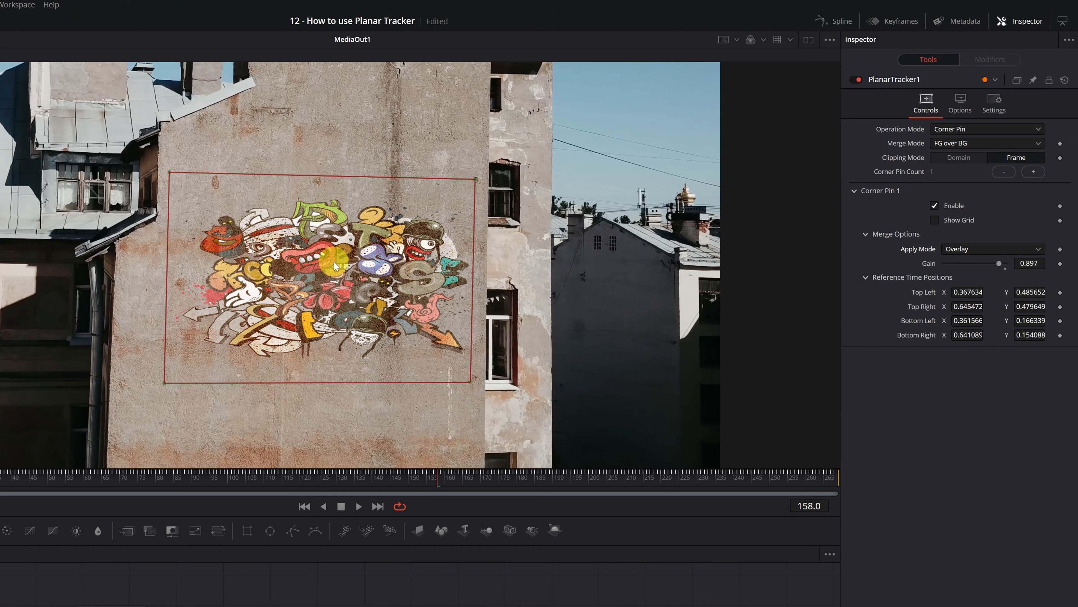
Inspect the wall texture showing through the graffiti up close and set the corner pin's gain to 0.953.
{"action": "scroll", "coordinate": [343, 263], "scroll_direction": "up", "scroll_amount": 5}
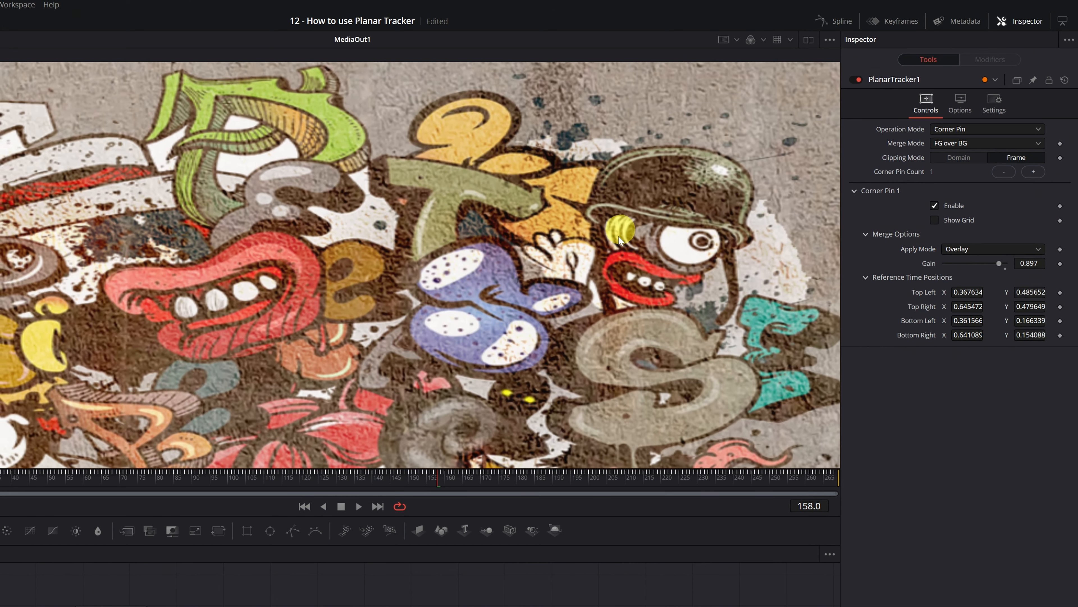
{"action": "left_click_drag", "start_coordinate": [620, 237], "coordinate": [637, 95]}
{"action": "scroll", "coordinate": [367, 227], "scroll_direction": "down", "scroll_amount": 3}
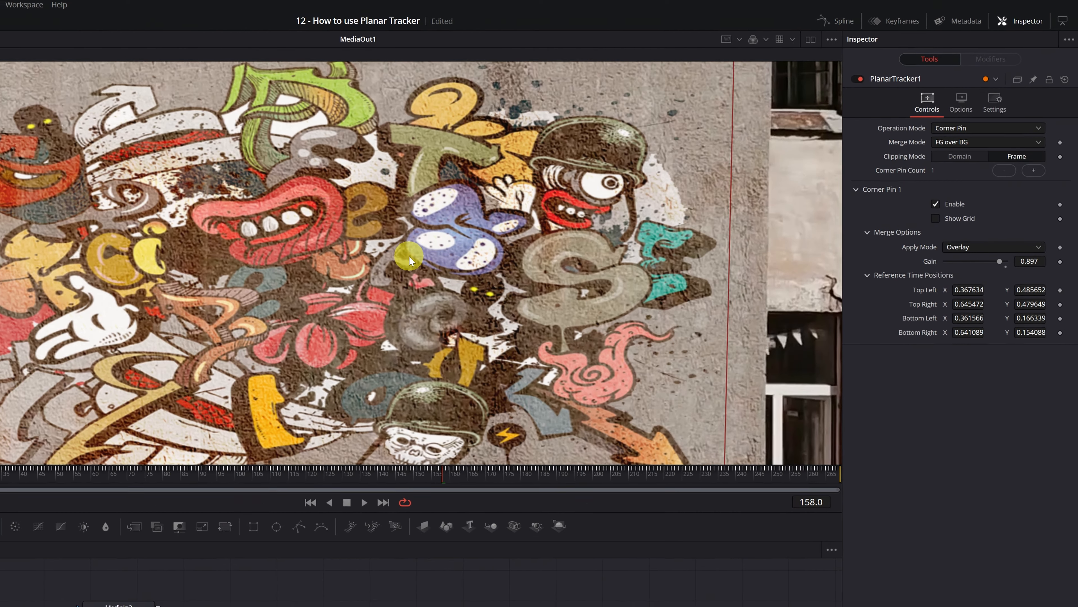
{"action": "left_click_drag", "start_coordinate": [999, 263], "coordinate": [993, 268]}
{"action": "mouse_move", "coordinate": [1013, 196]}
{"action": "left_mouse_down"}
{"action": "mouse_move", "coordinate": [981, 196]}
{"action": "mouse_move", "coordinate": [1027, 193]}
{"action": "mouse_move", "coordinate": [1017, 198]}
{"action": "left_mouse_up"}
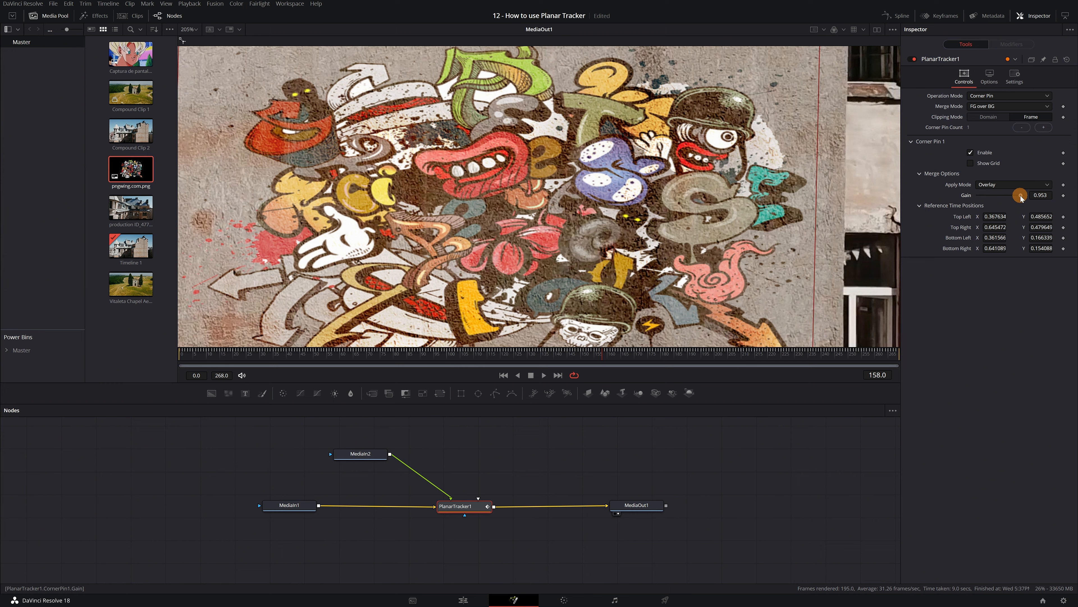
{"action": "left_click", "coordinate": [1012, 185]}
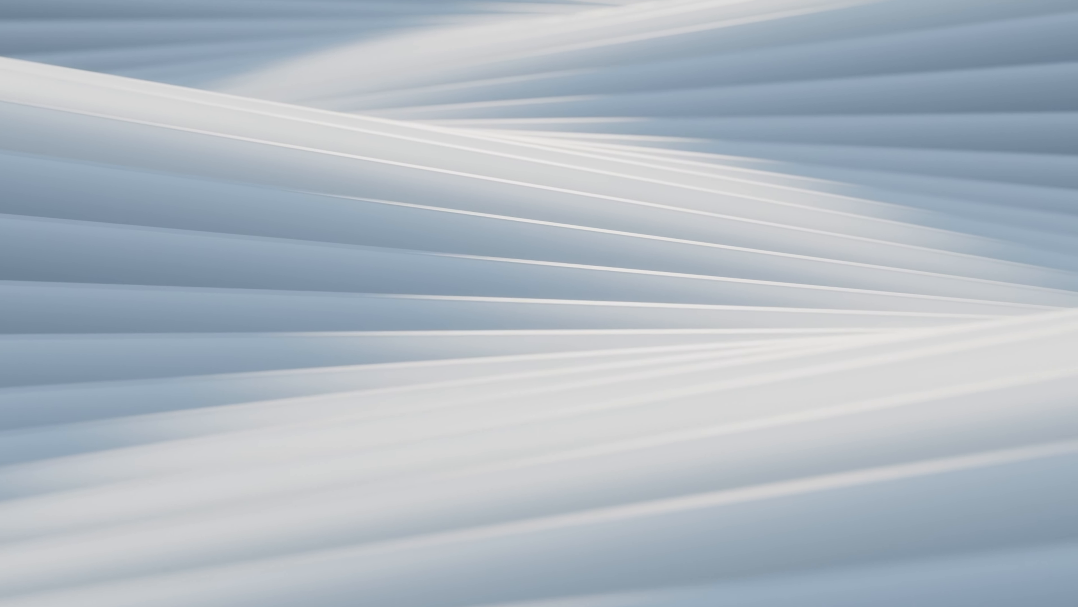